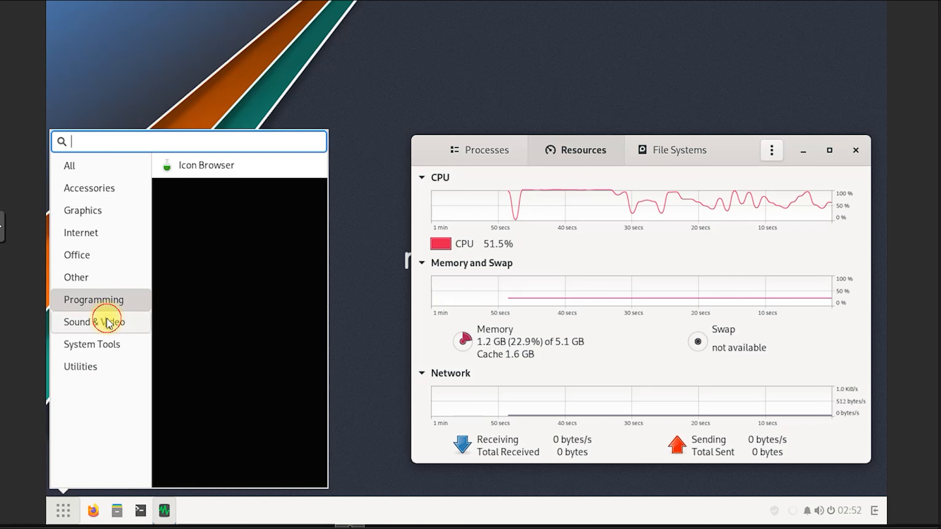
Search the application menu for 'about', then clear the fruitless search
mouse_move(107, 344)
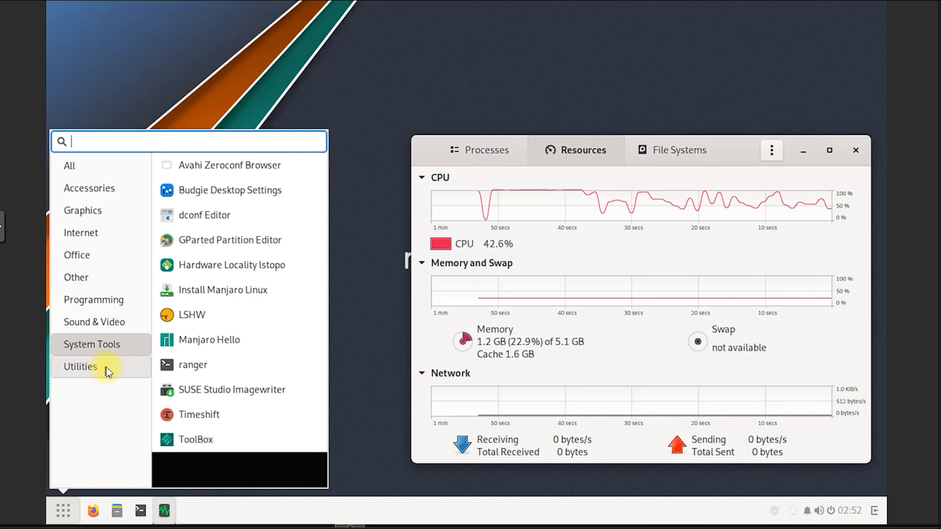
mouse_move(107, 368)
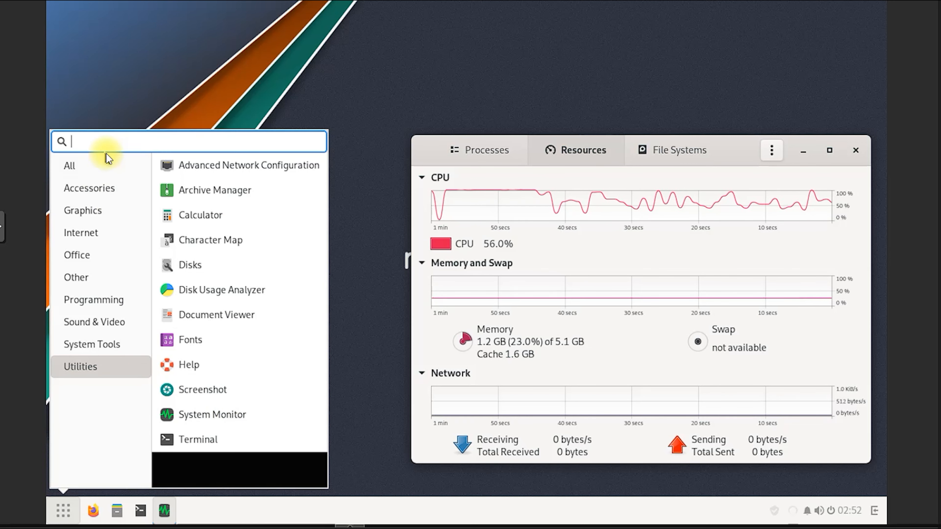
type("about")
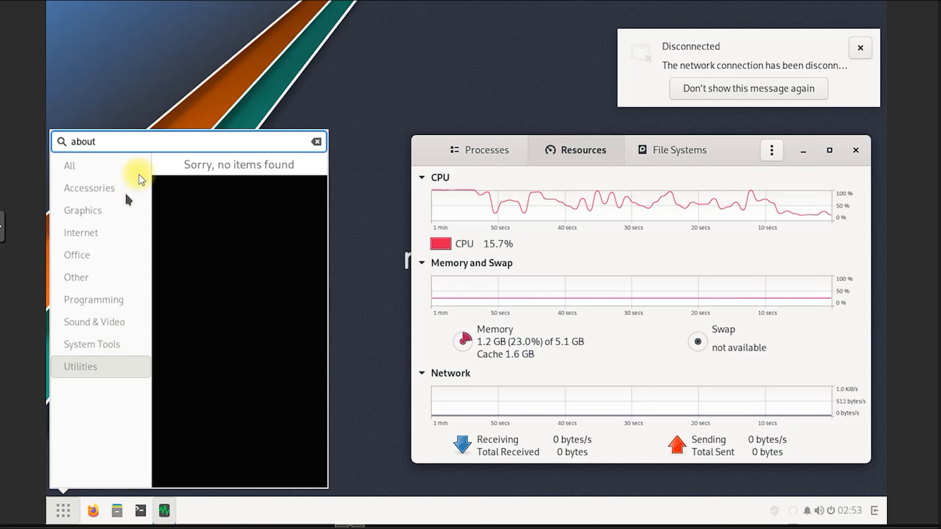
left_click(315, 142)
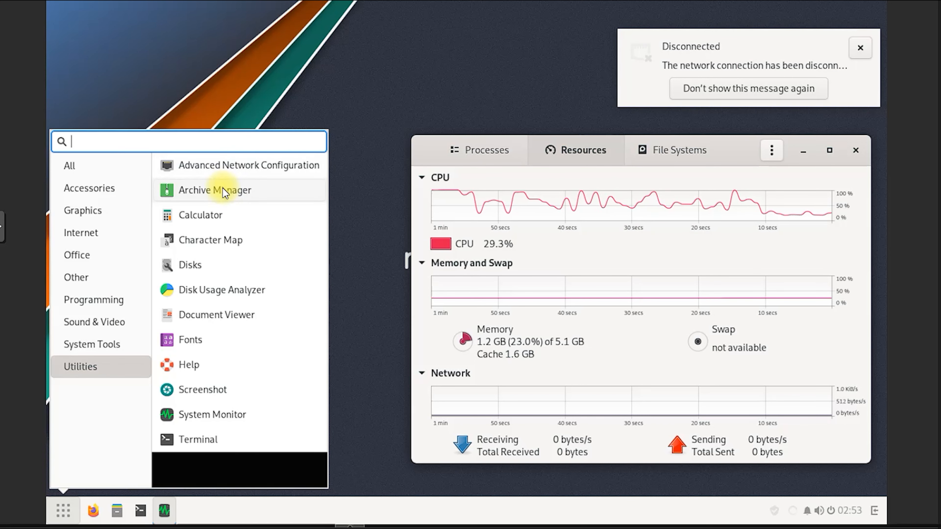
Show the All applications category and launch Settings from the list
left_click(94, 166)
scroll(229, 311, "down", 10)
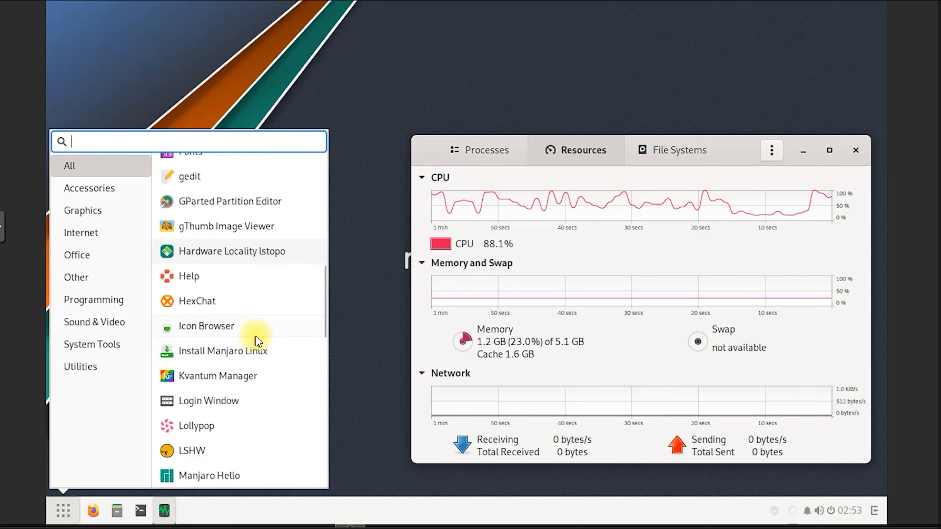
scroll(256, 336, "down", 10)
scroll(258, 342, "down", 3)
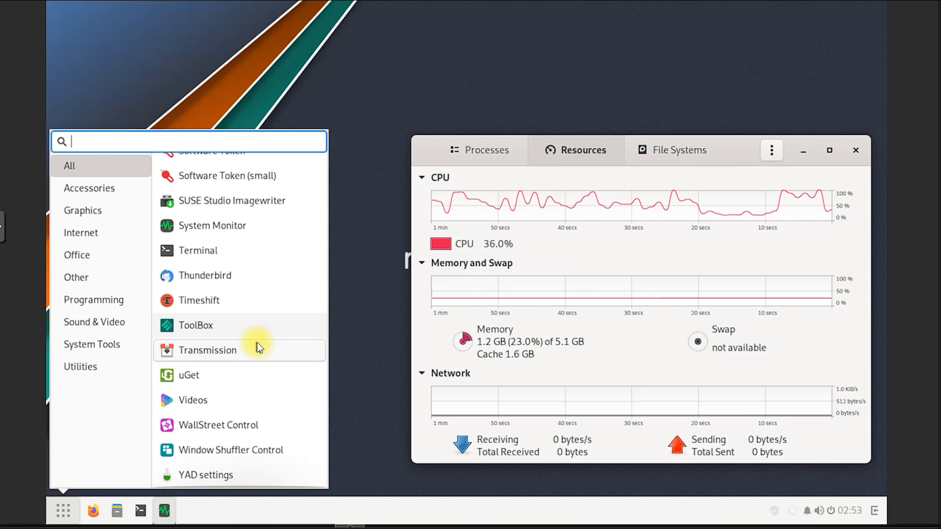
scroll(269, 330, "up", 5)
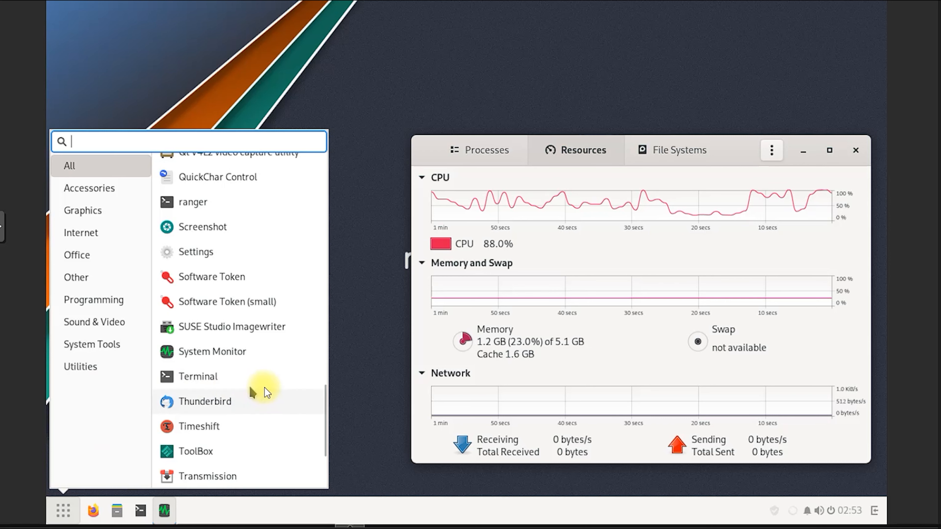
scroll(265, 388, "down", 3)
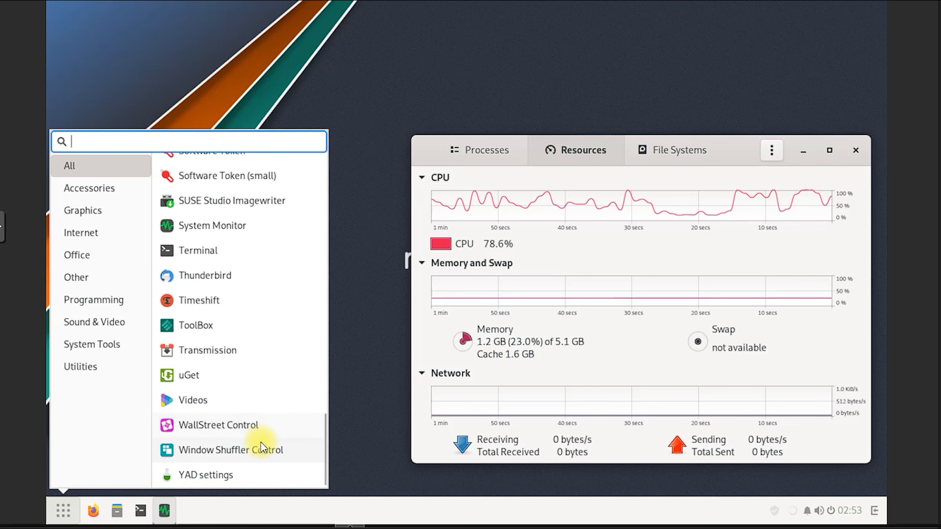
scroll(258, 359, "up", 1)
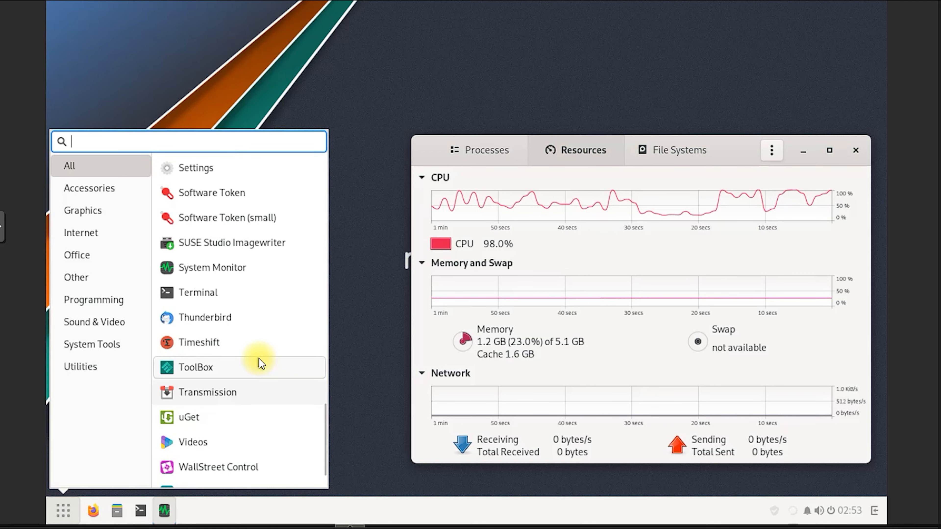
left_click(221, 165)
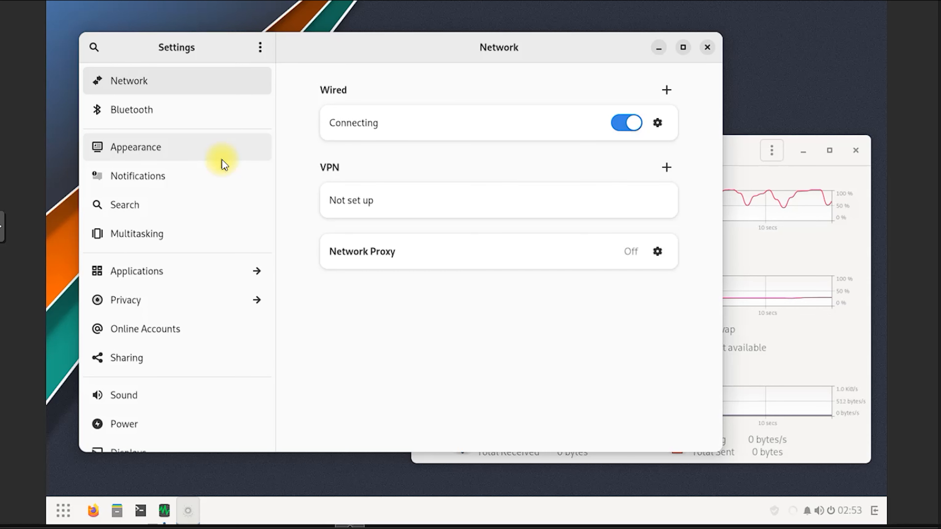
Switch the wired connection's IPv4 to Manual with address 192.168.100.171
left_click(656, 123)
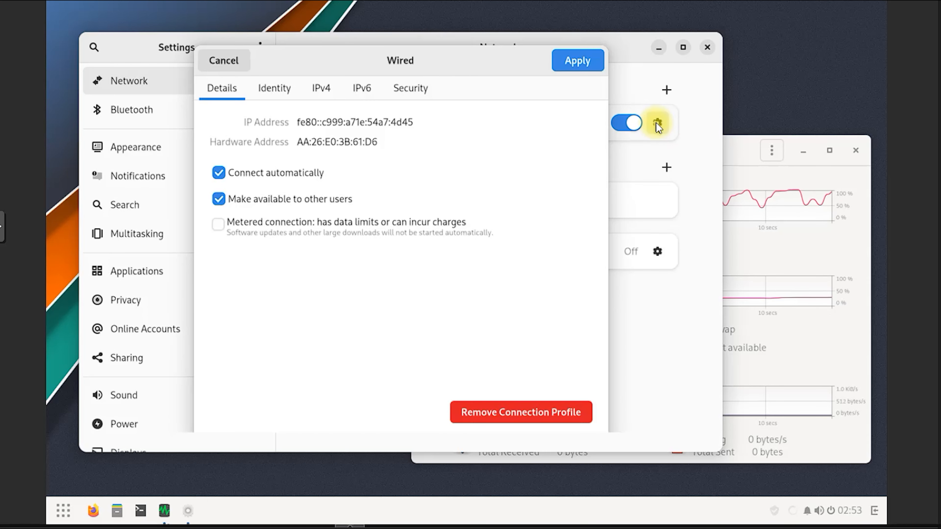
left_click(321, 89)
left_click(335, 148)
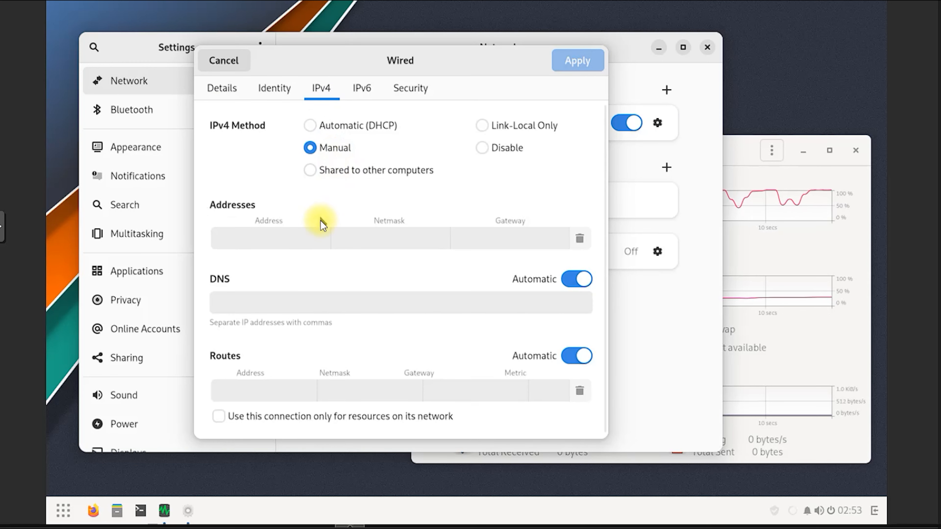
left_click(313, 242)
type("1")
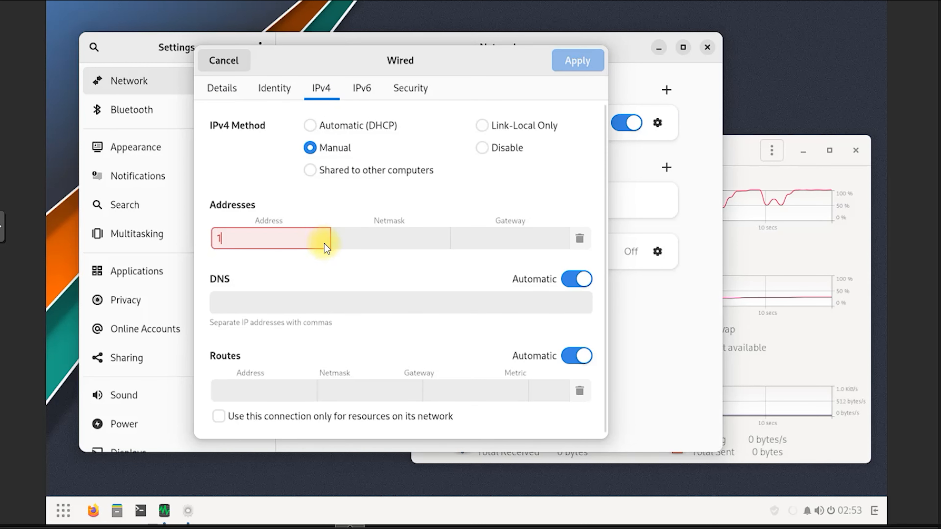
type("92")
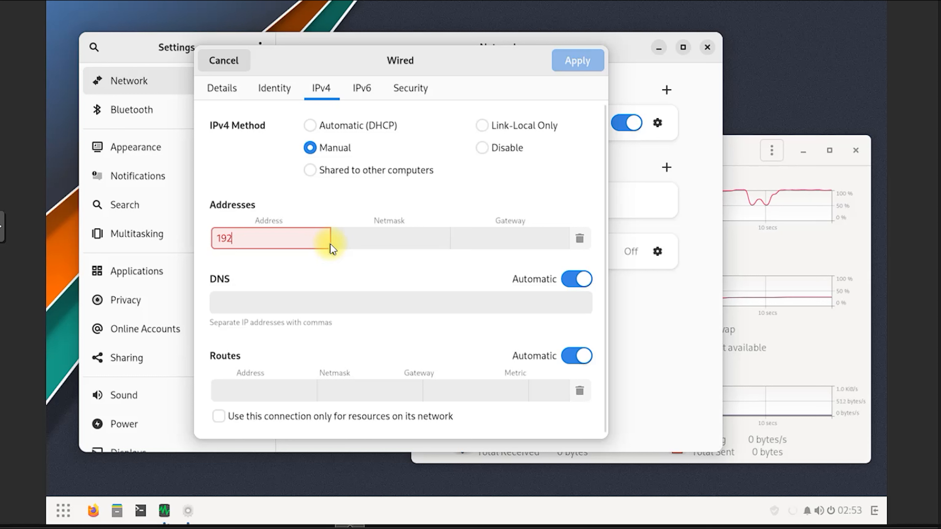
type(".168")
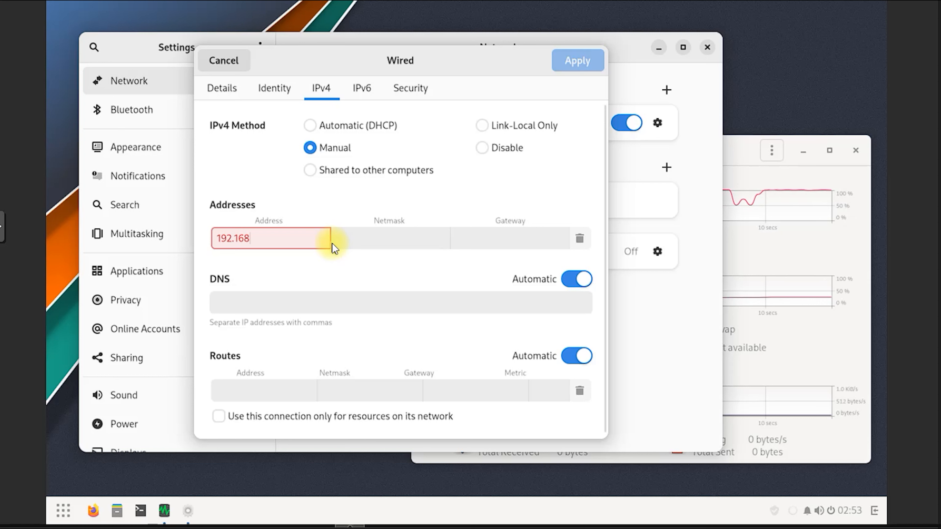
type(".100.")
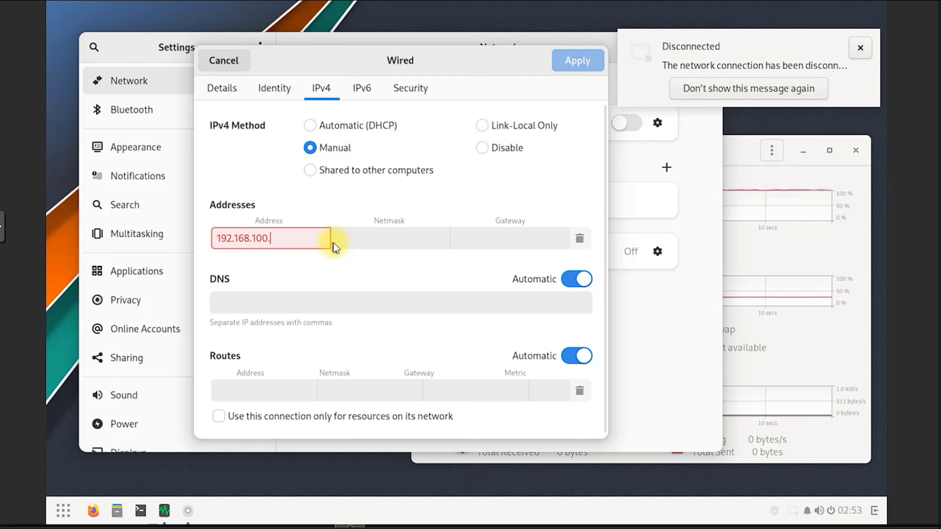
type("171")
Add netmask 24, gateway 192.168.100.1 and DNS 1.1.1.1, then apply
left_click(404, 246)
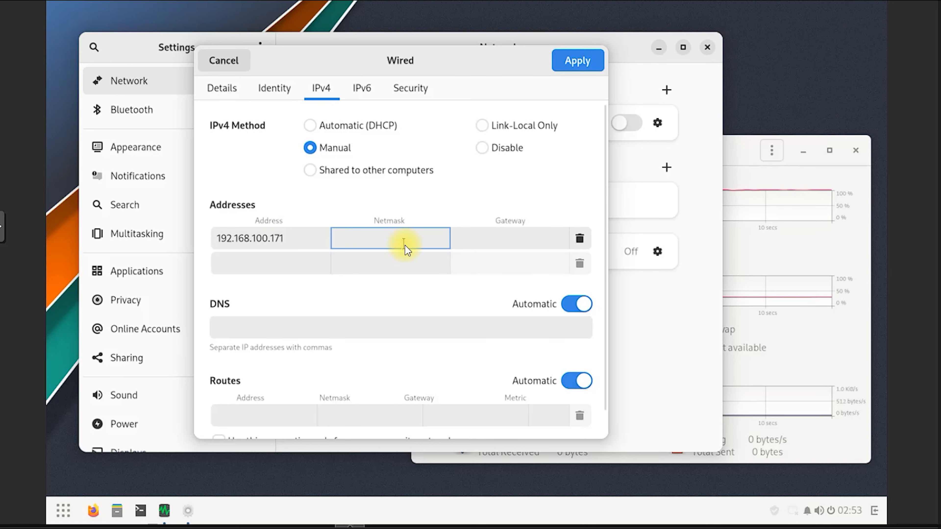
type("24")
left_click(500, 246)
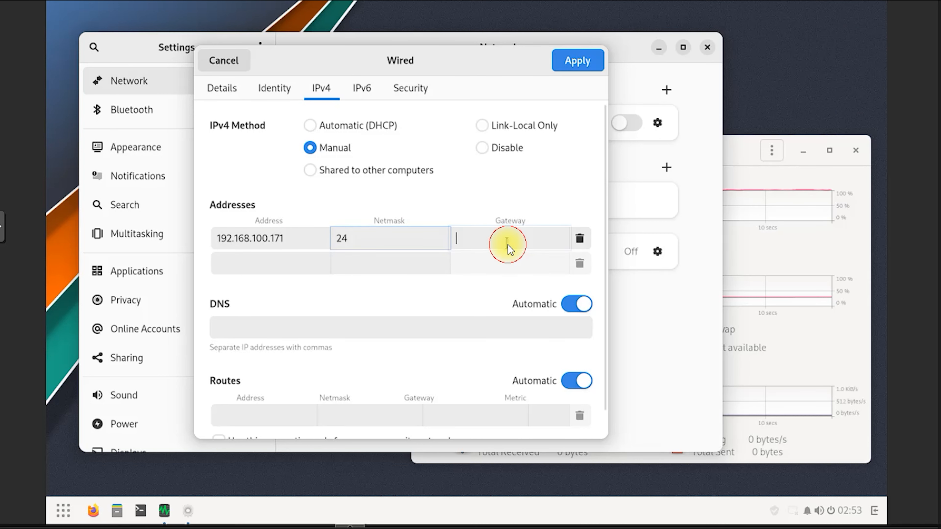
type("192.1")
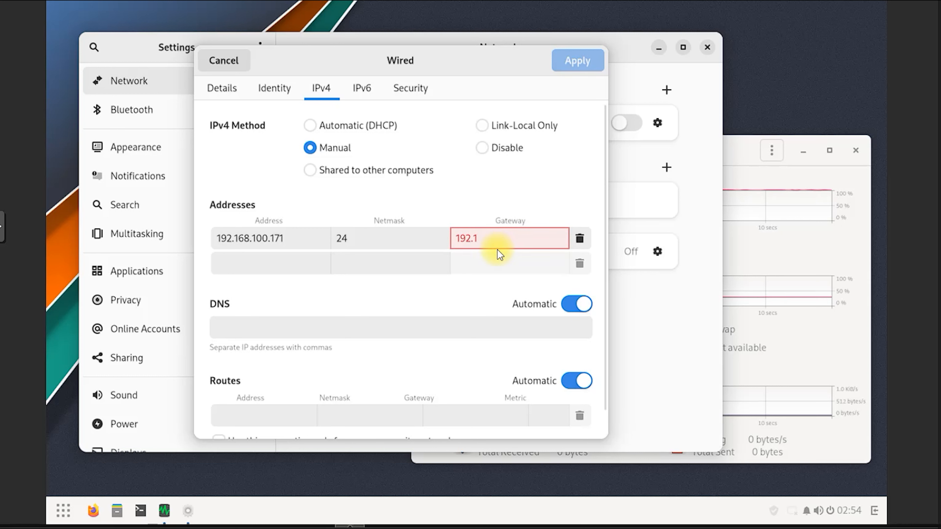
type("68.100.1")
left_click(424, 324)
type("1.1.1.1")
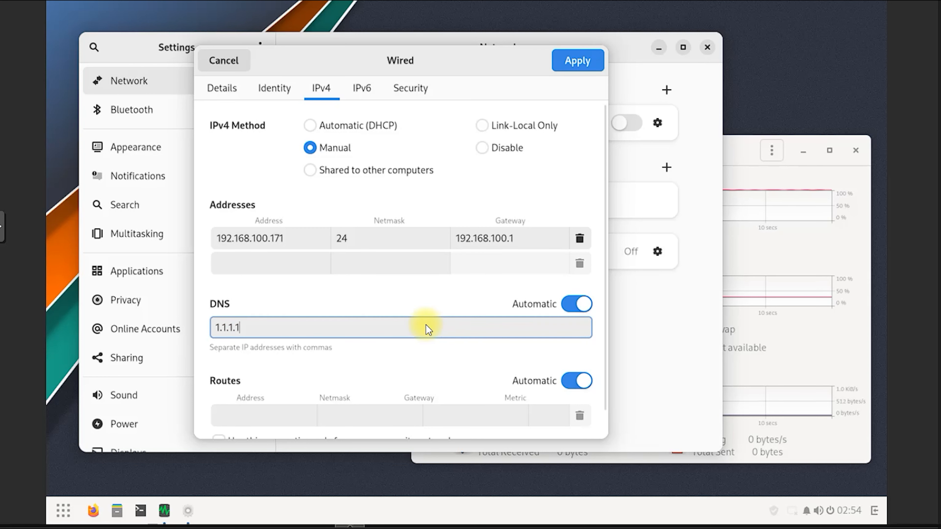
left_click(574, 71)
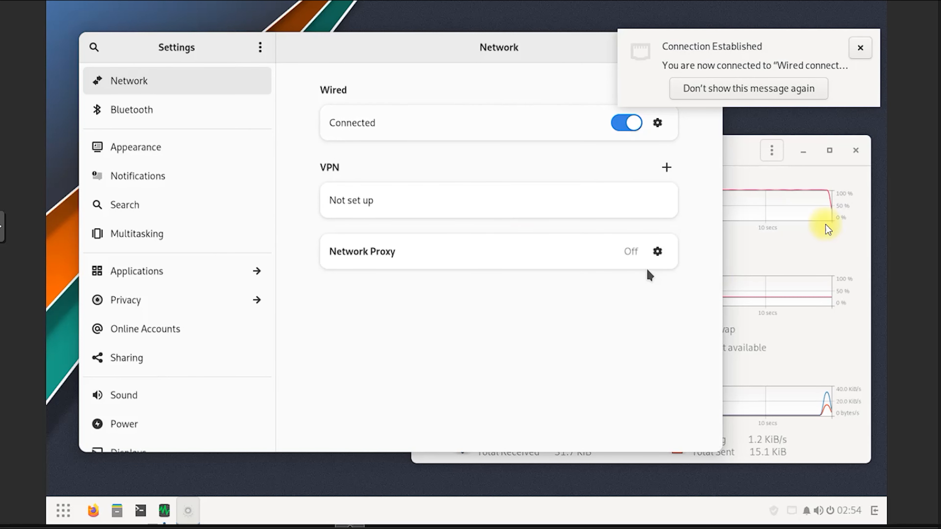
View the available VPN types in the Add VPN dialog without adding one
mouse_move(645, 53)
left_mouse_down()
mouse_move(703, 61)
mouse_move(706, 33)
left_mouse_up()
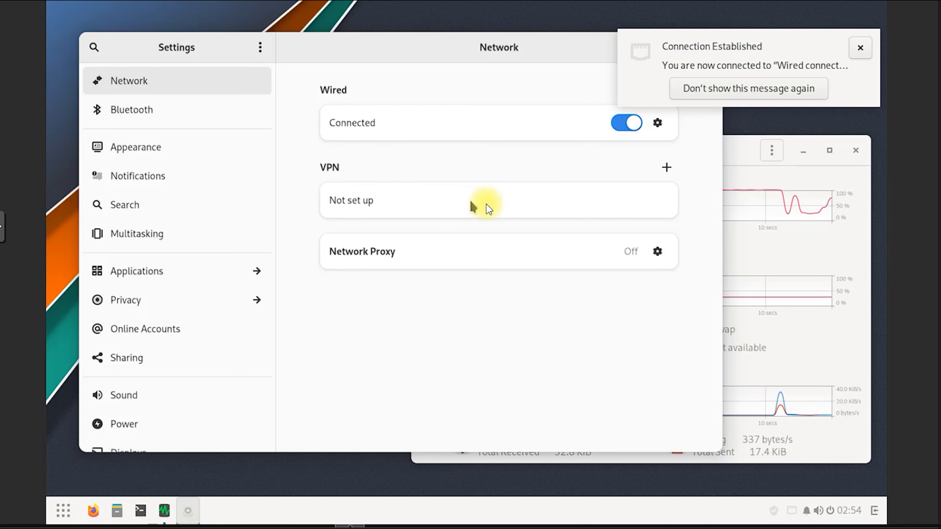
left_click(658, 168)
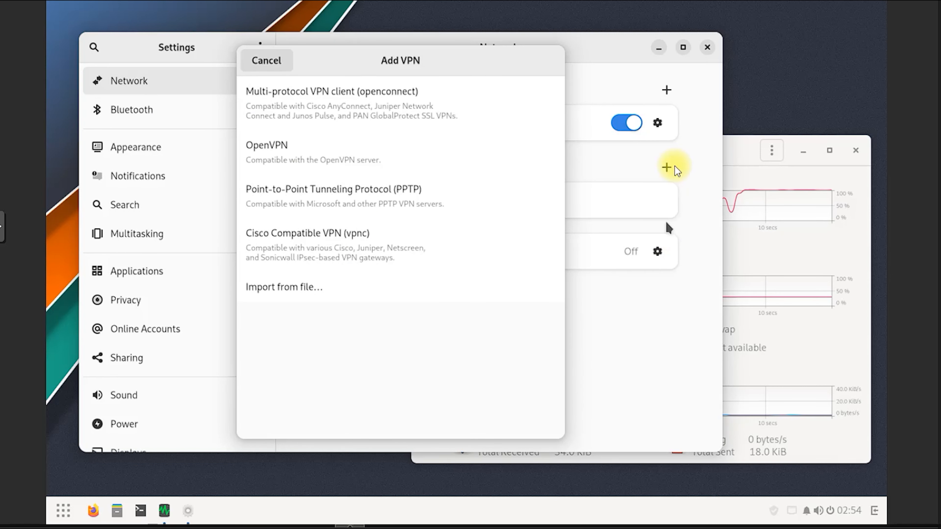
left_click(287, 61)
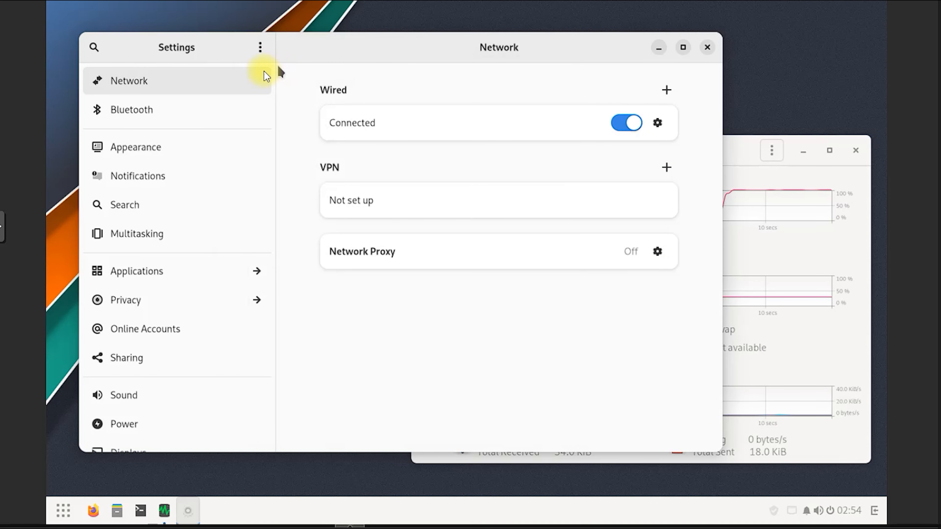
Check the Bluetooth page, then show Appearance's style and background options
left_click(181, 110)
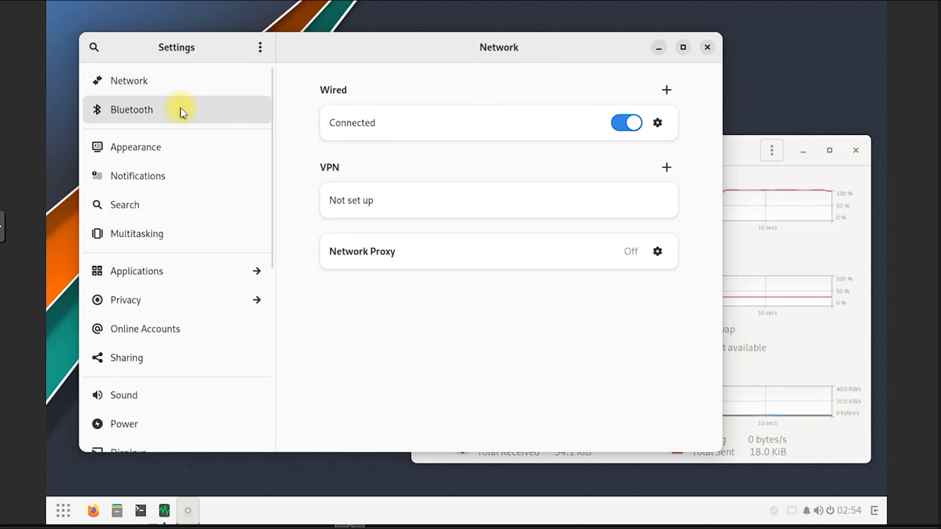
left_click(176, 155)
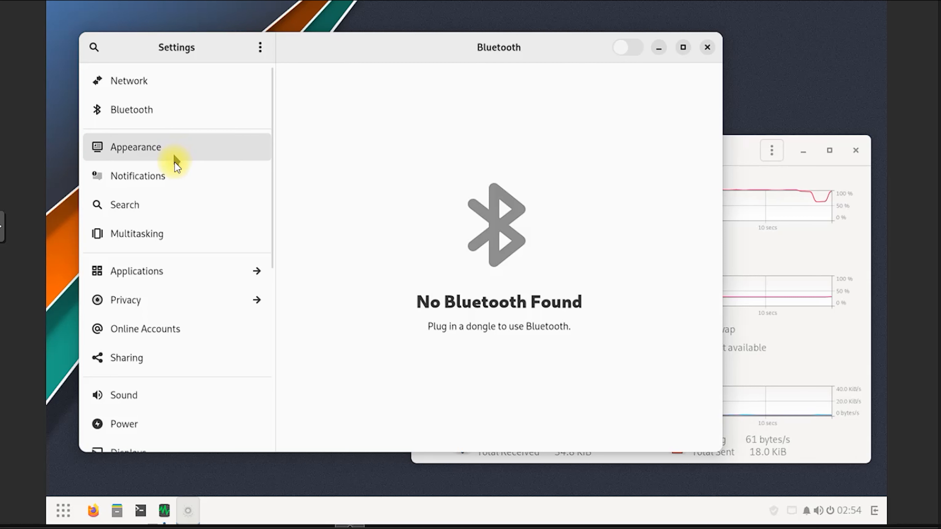
left_click(164, 149)
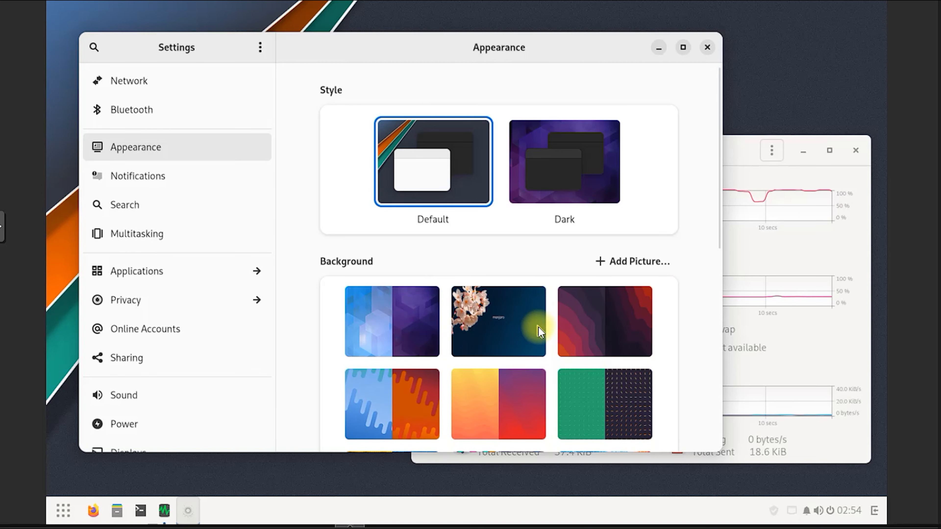
Try the green wallpaper, then set the sunset clouds wallpaper as the background
scroll(486, 413, "down", 5)
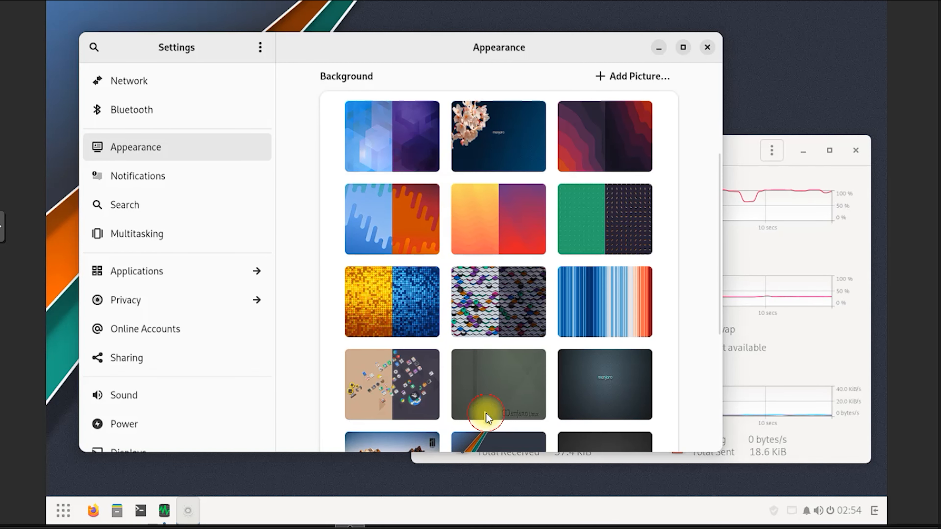
left_click(476, 402)
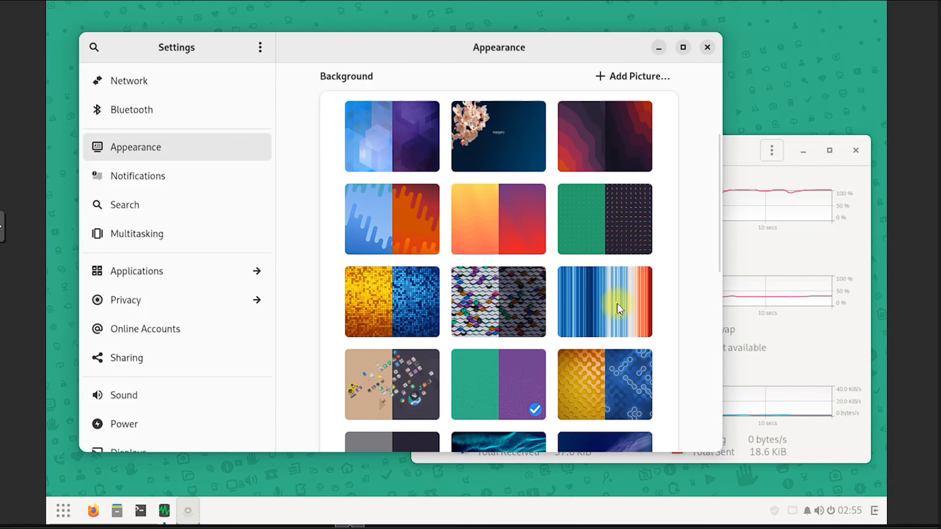
scroll(618, 300, "down", 5)
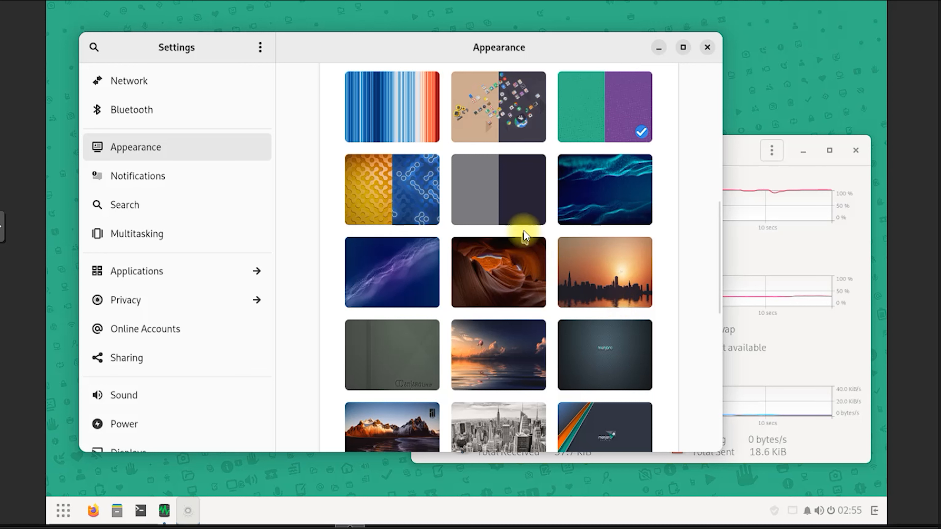
left_click(506, 351)
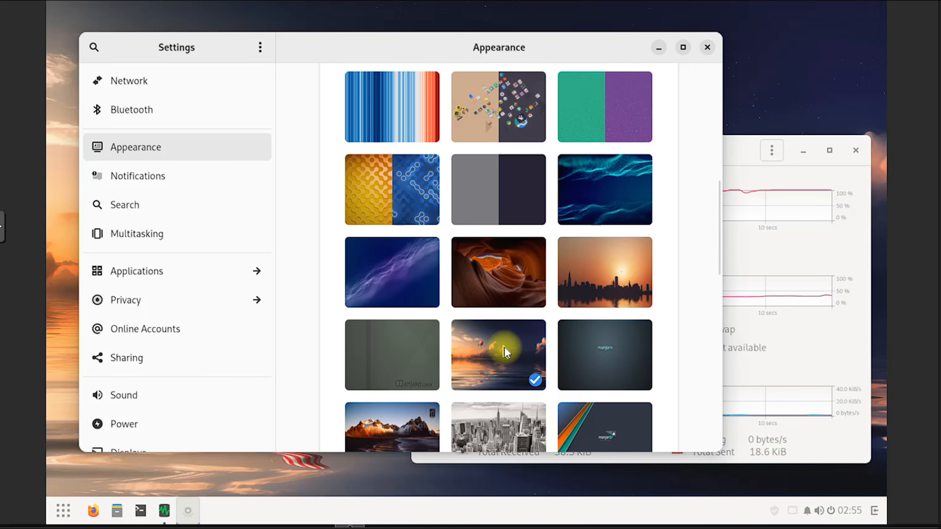
Look through the Notifications, Search and Multitasking settings pages
left_click(170, 188)
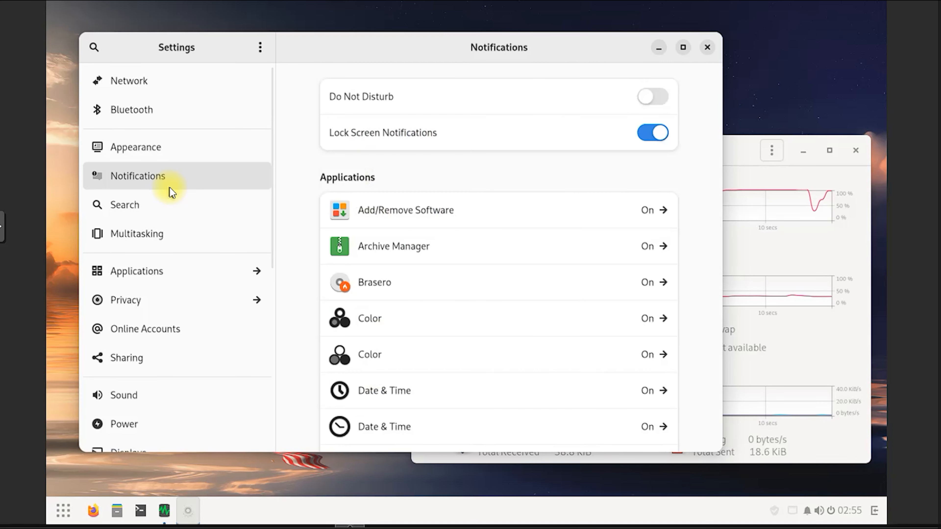
left_click(160, 210)
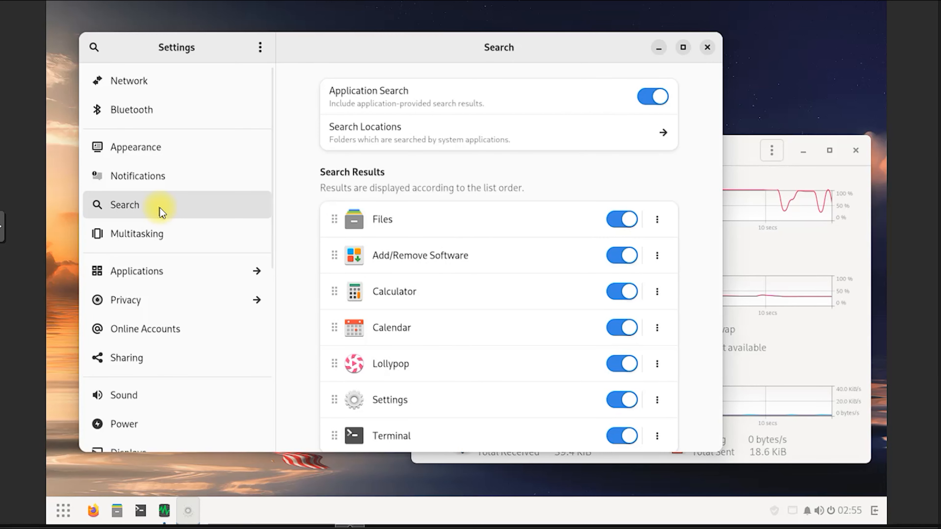
left_click(163, 236)
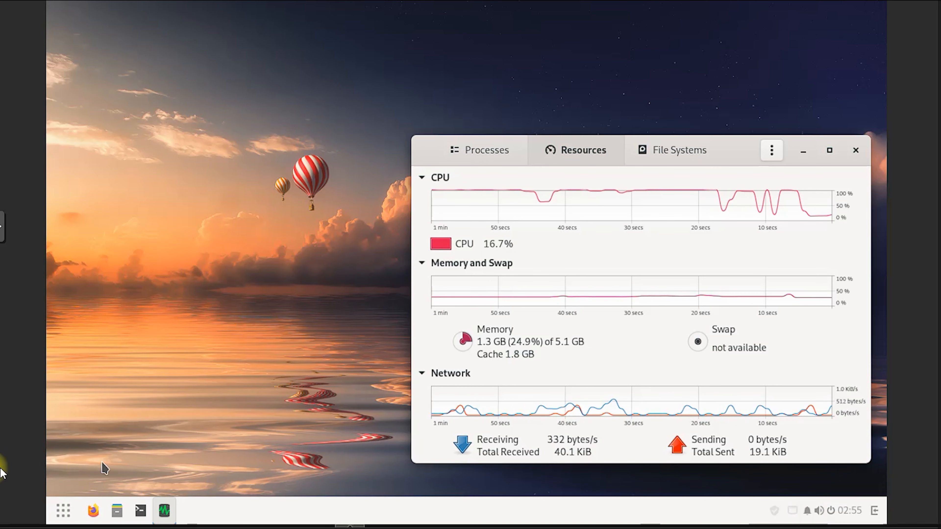
Scroll through the installed applications list in the Budgie menu, then dismiss it
left_click(61, 508)
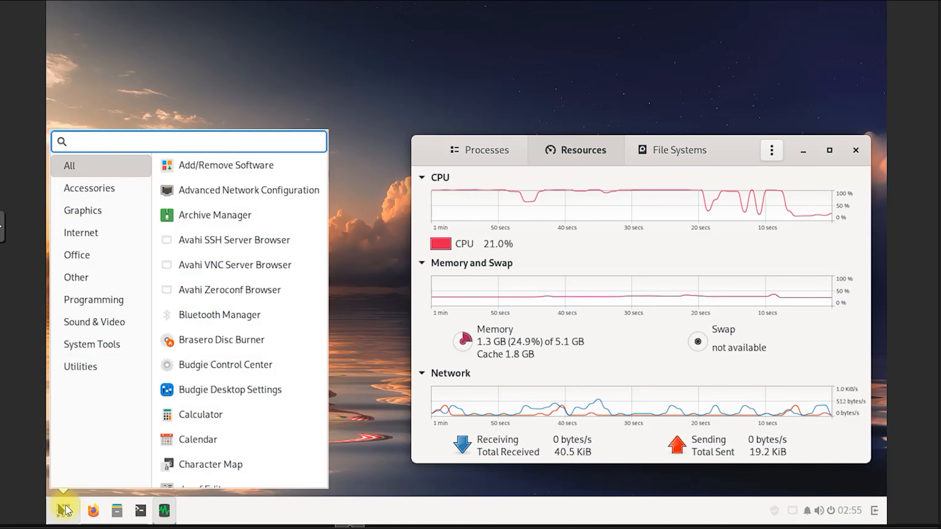
scroll(258, 380, "down", 10)
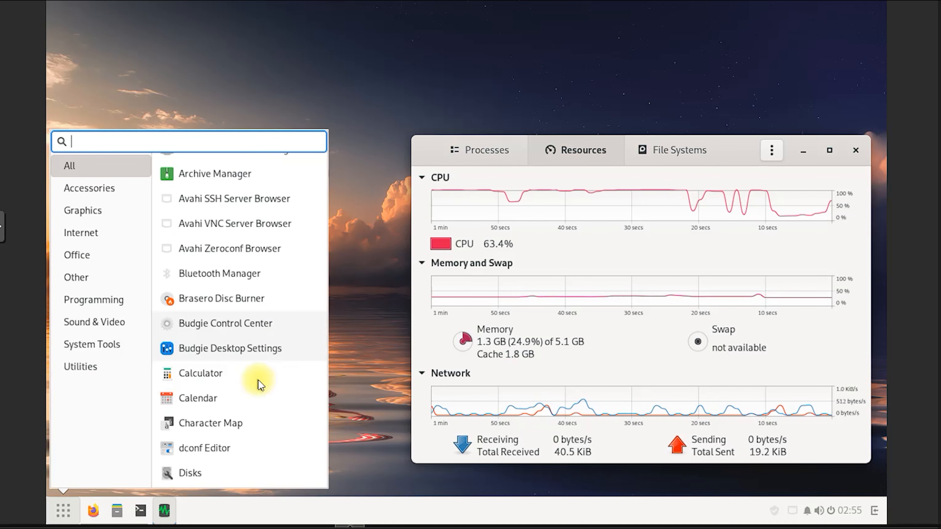
scroll(259, 380, "down", 5)
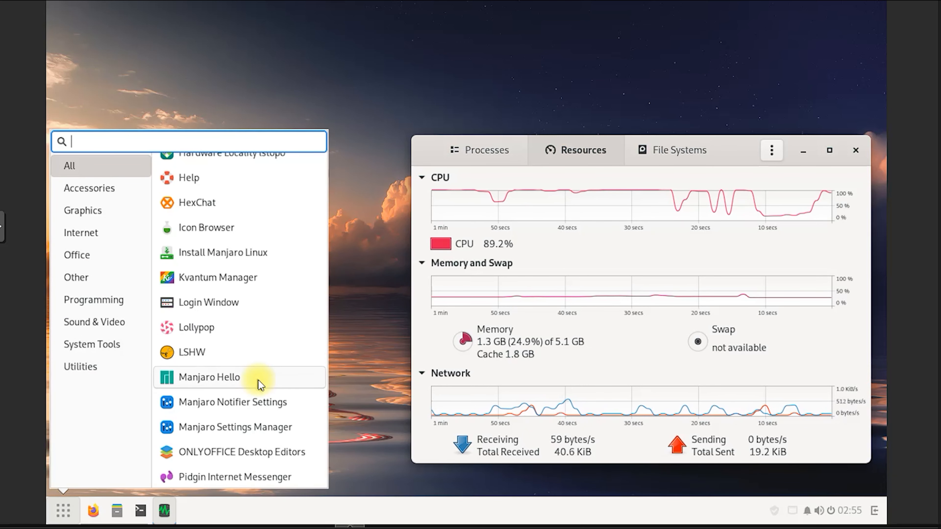
left_click(62, 510)
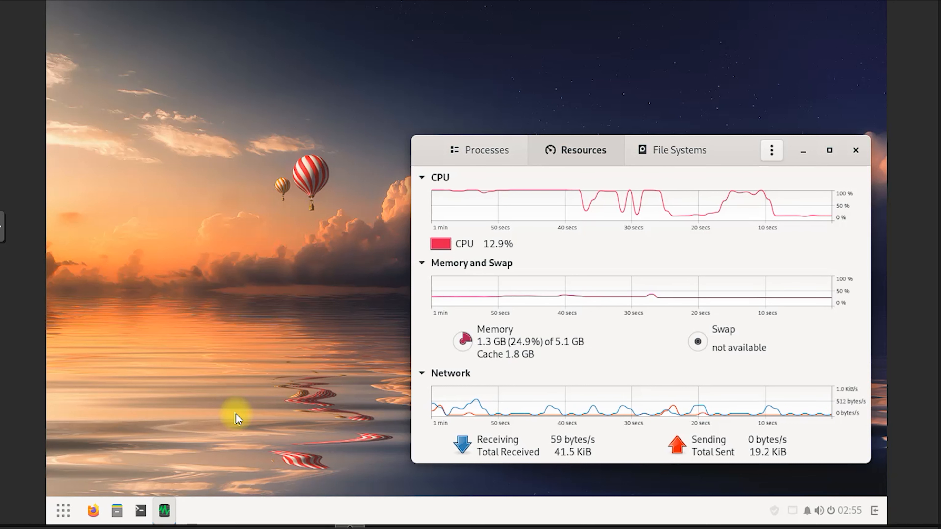
Open Budgie Desktop Settings from the desktop's right-click menu
right_click(253, 311)
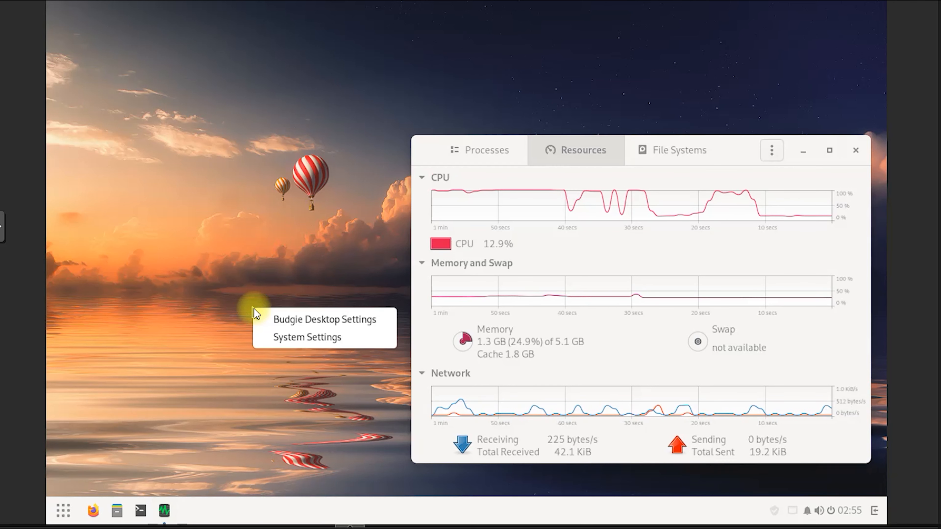
left_click(311, 322)
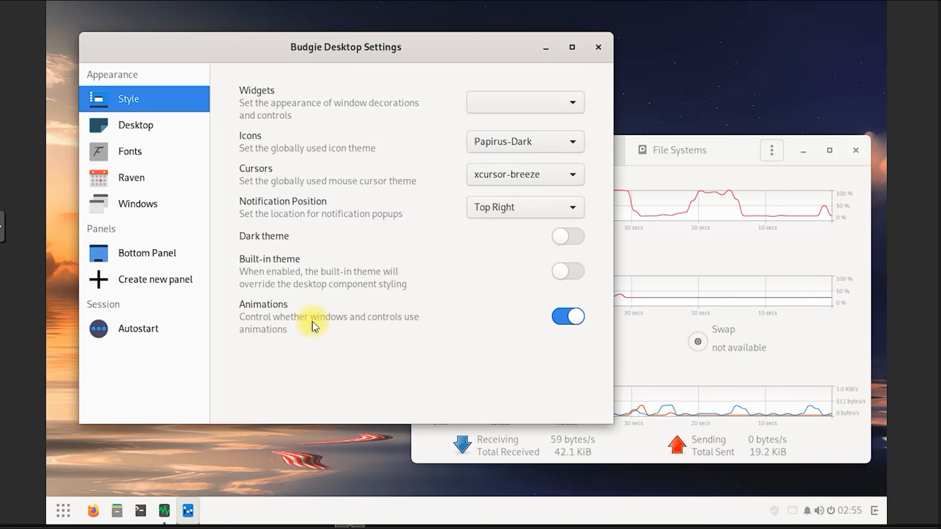
Close Budgie Desktop Settings and System Monitor, then open the application menu
left_click(599, 47)
left_click(855, 150)
left_click(63, 511)
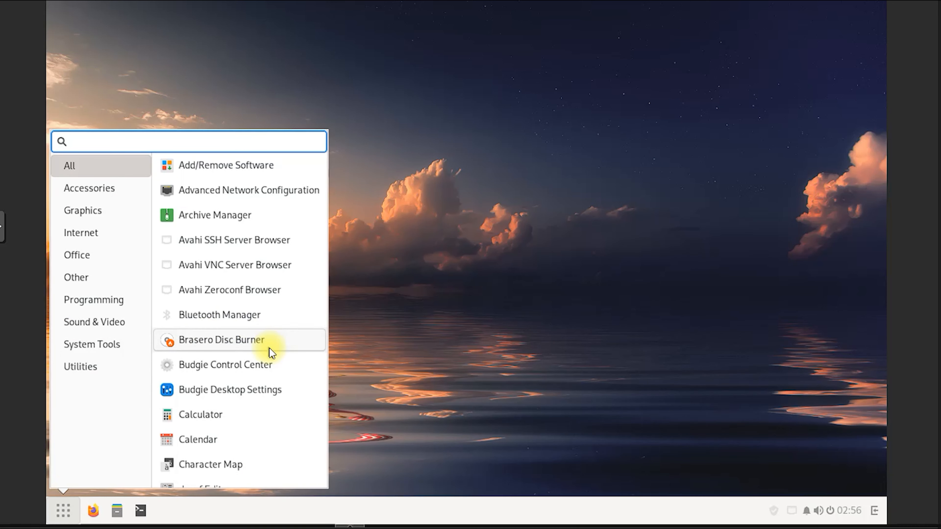
Scroll the application list down to Terminal and Thunderbird, then back up slightly
scroll(250, 443, "down", 5)
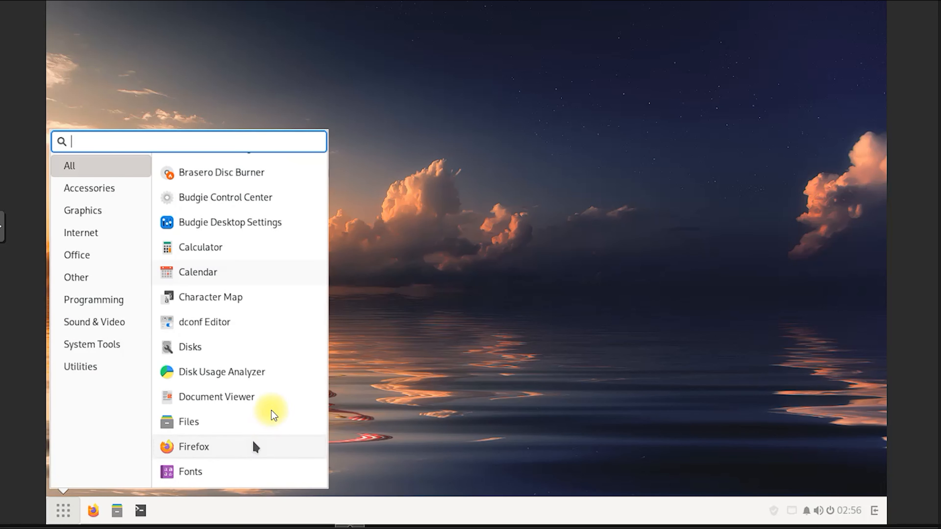
scroll(270, 411, "down", 2)
scroll(272, 409, "down", 7)
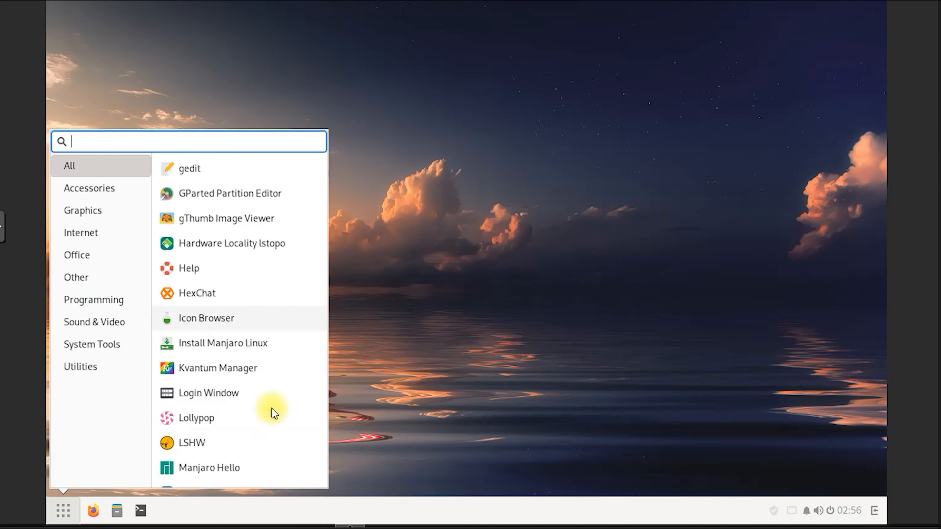
scroll(272, 408, "down", 5)
scroll(272, 409, "down", 6)
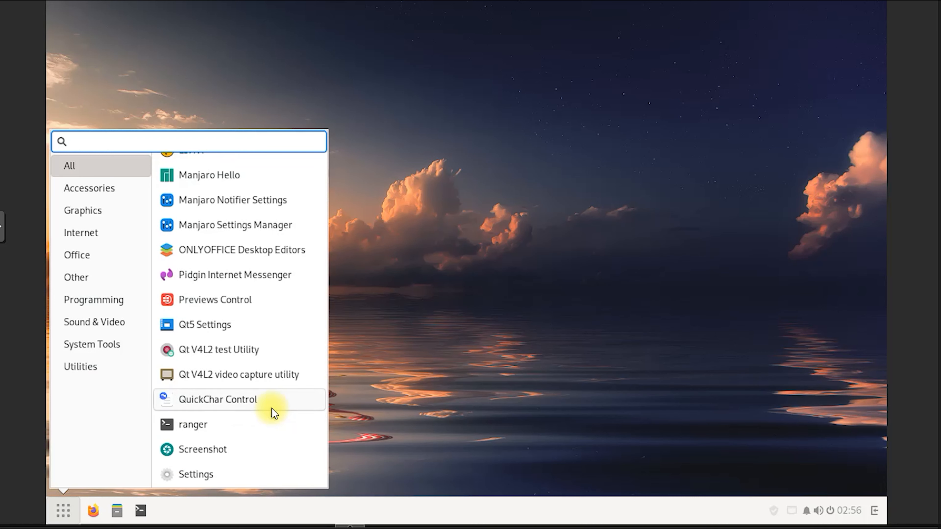
scroll(272, 409, "down", 6)
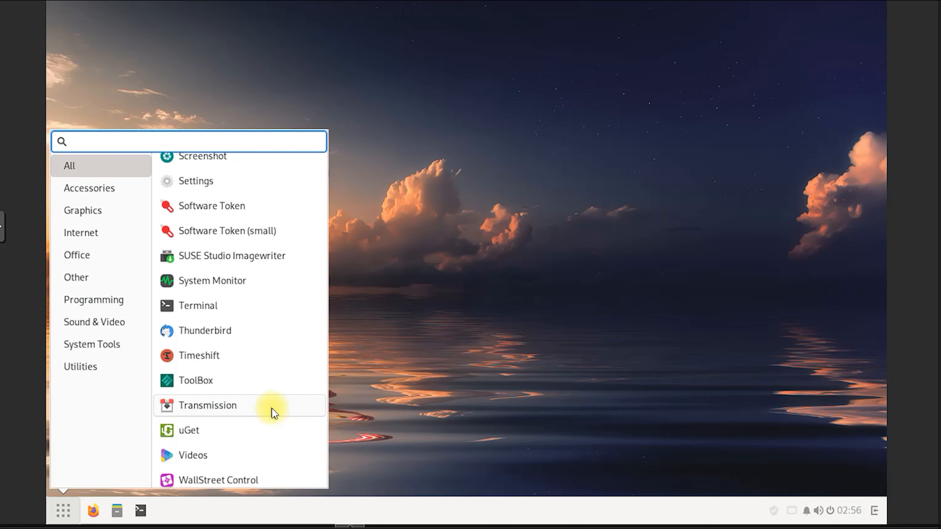
scroll(272, 409, "down", 2)
scroll(272, 409, "up", 6)
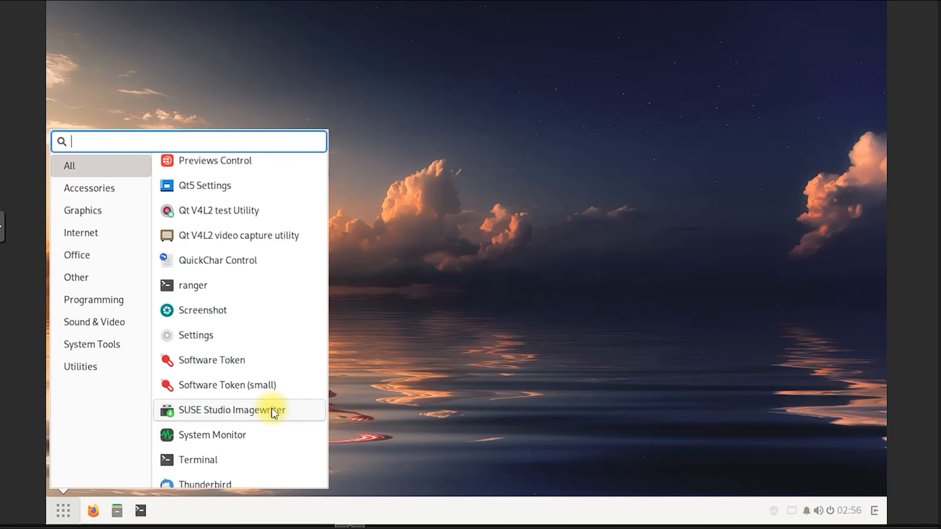
scroll(272, 409, "up", 7)
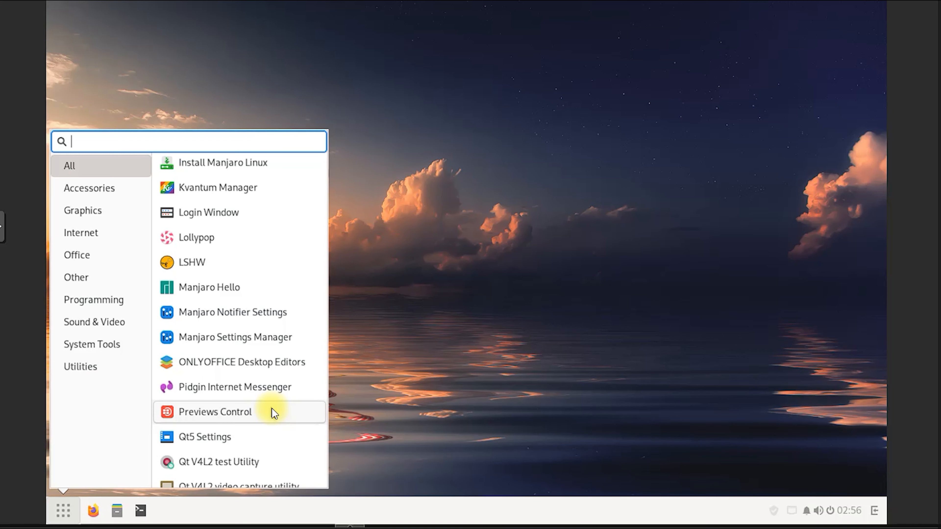
Launch the installer from Manjaro Hello, keeping American English, location and keyboard defaults
left_click(255, 290)
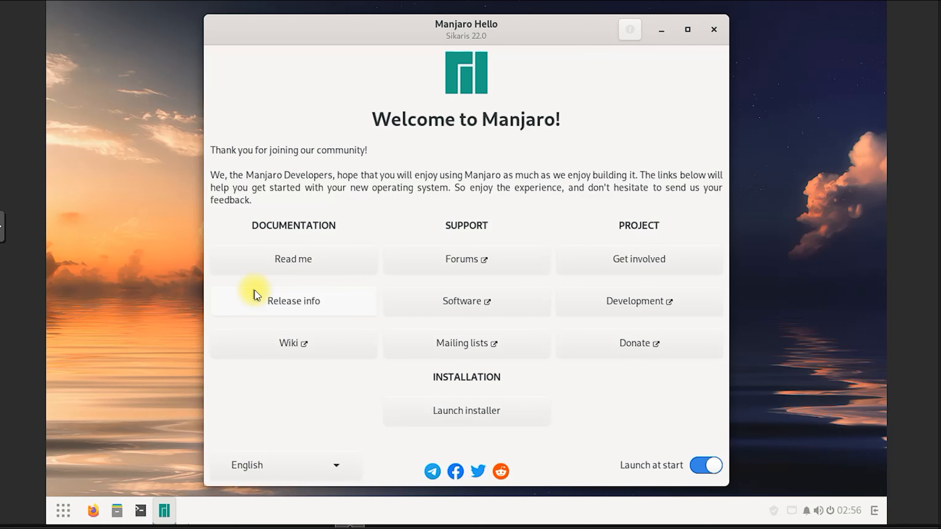
left_click(448, 411)
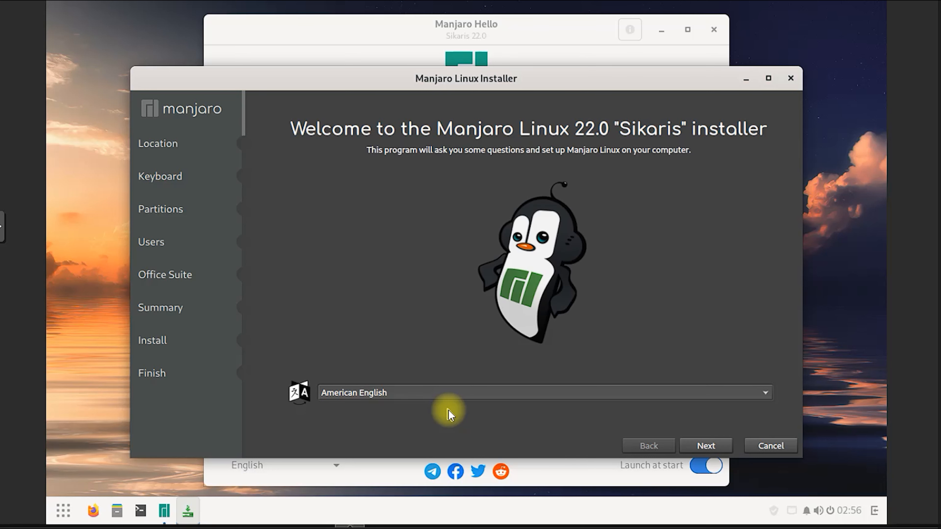
left_click(707, 446)
left_click(709, 446)
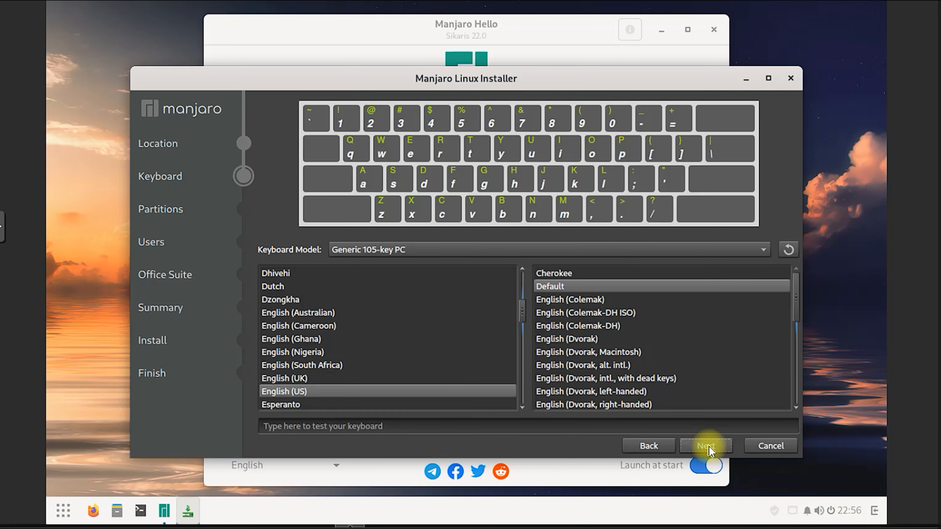
left_click(709, 446)
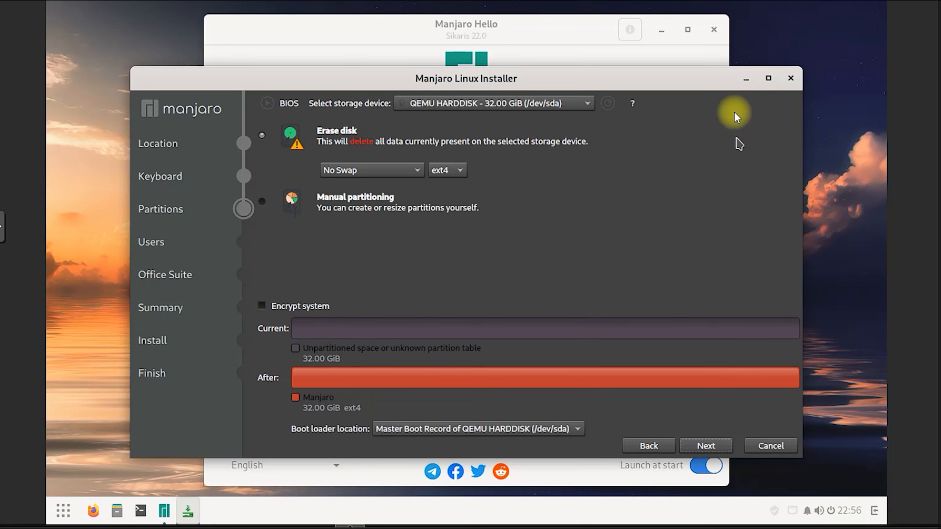
Highlight the Erase disk option on the Partitions step, then clear the marks
mouse_move(270, 174)
left_mouse_down()
mouse_move(609, 148)
mouse_move(357, 126)
mouse_move(234, 147)
left_mouse_up()
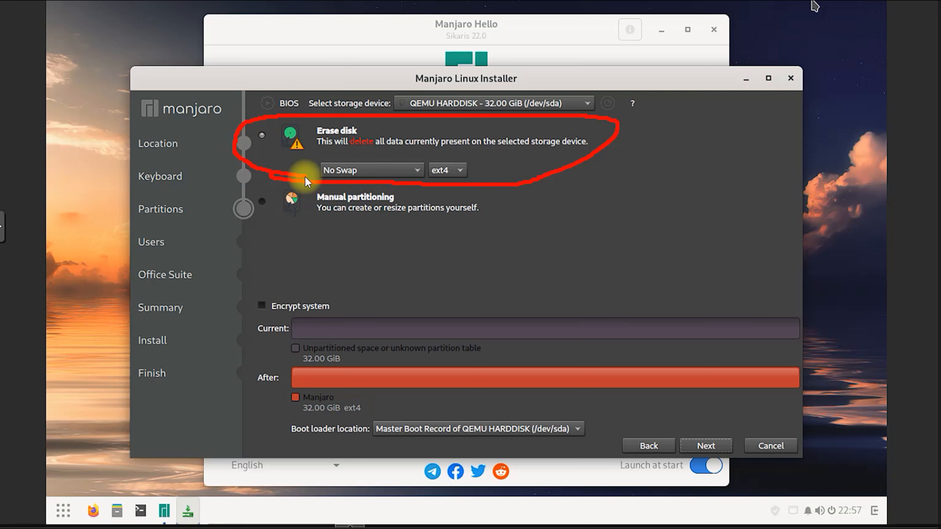
mouse_move(309, 142)
left_mouse_down()
mouse_move(341, 141)
mouse_move(302, 115)
mouse_move(294, 146)
left_mouse_up()
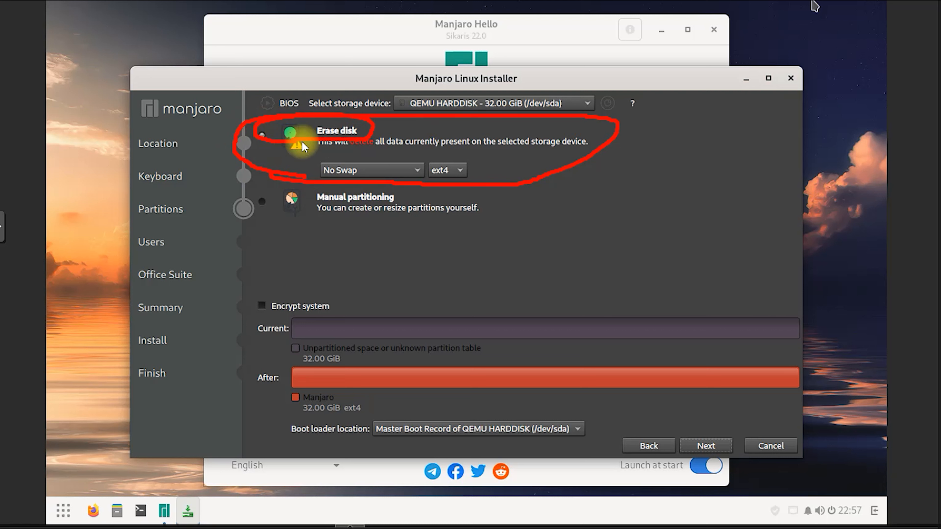
left_click(810, 1)
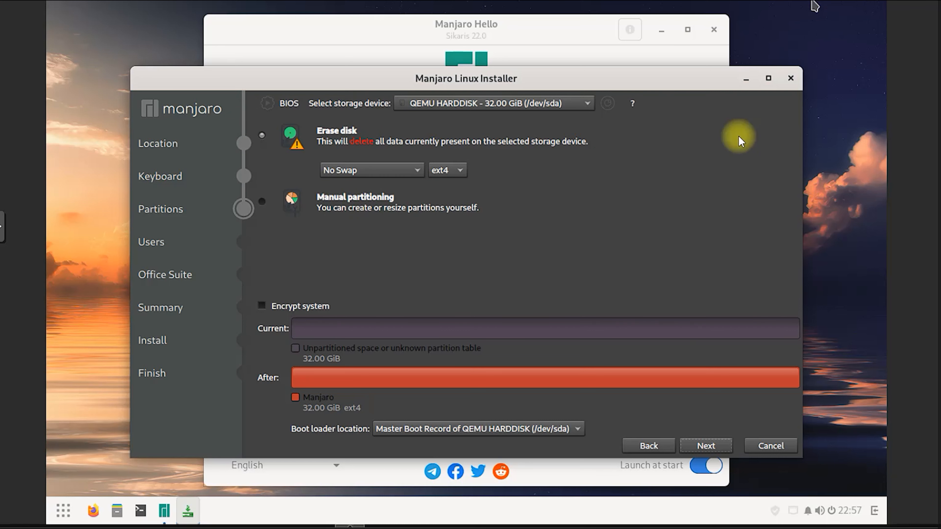
Create the user account with a password, auto-login and the same administrator password
left_click(714, 446)
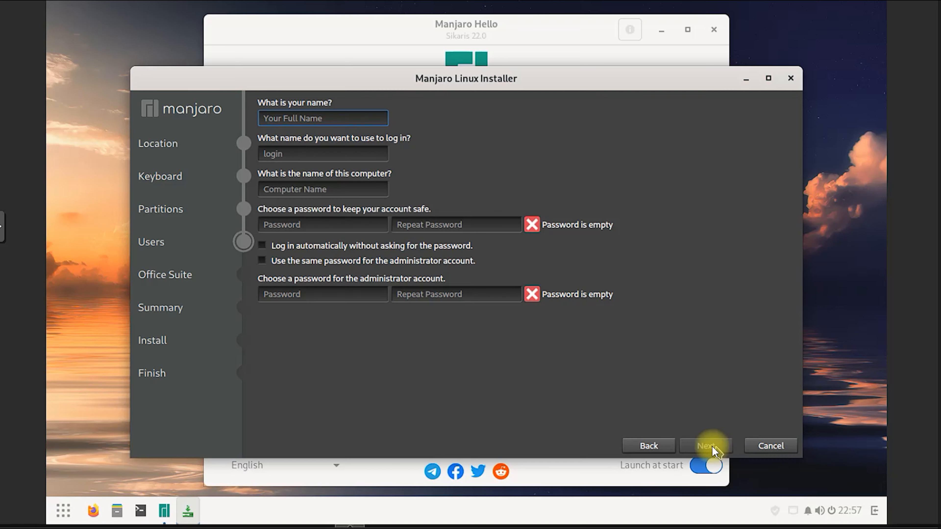
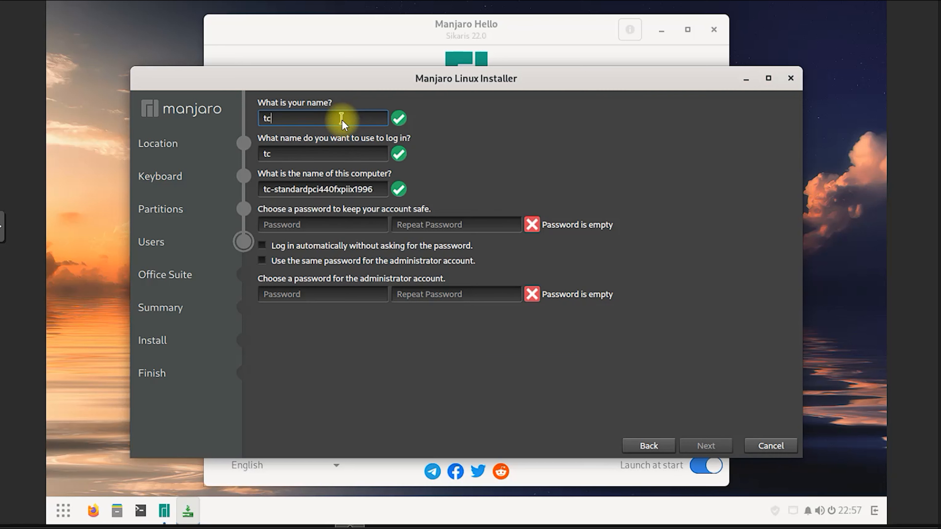
left_click(310, 231)
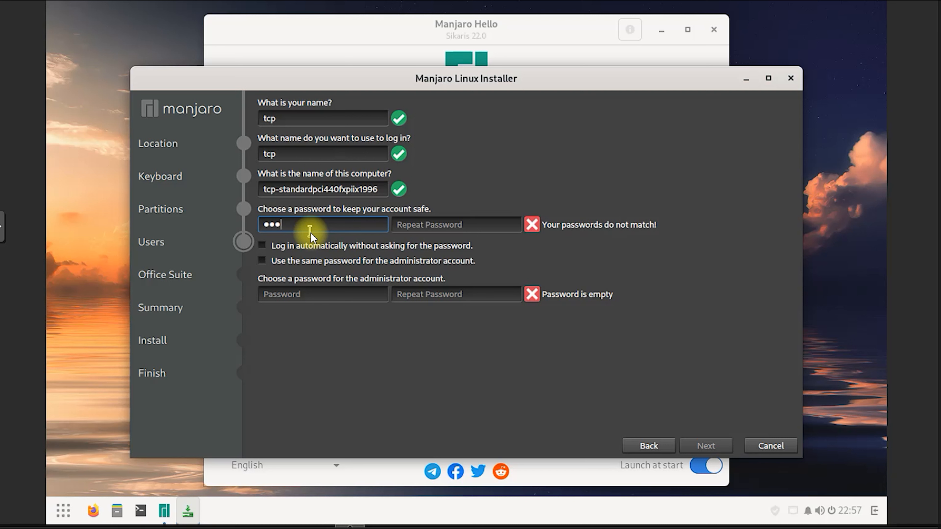
key("Tab")
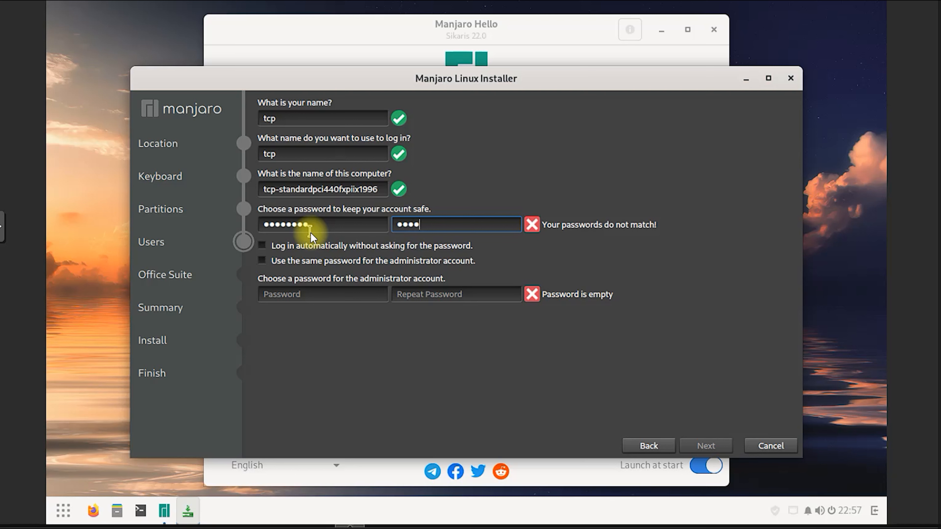
left_click(312, 246)
left_click(323, 261)
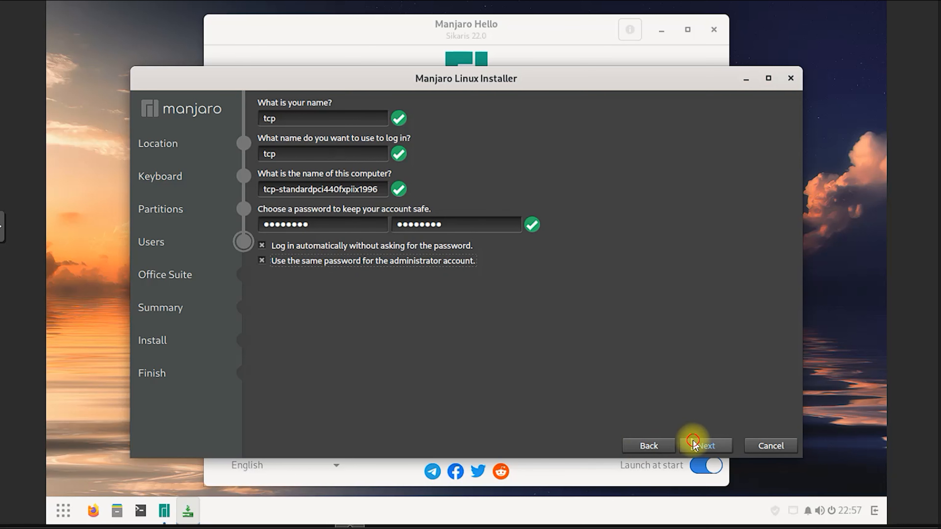
Choose FreeOffice as the office suite and start installing from the summary
left_click(702, 446)
left_click(271, 129)
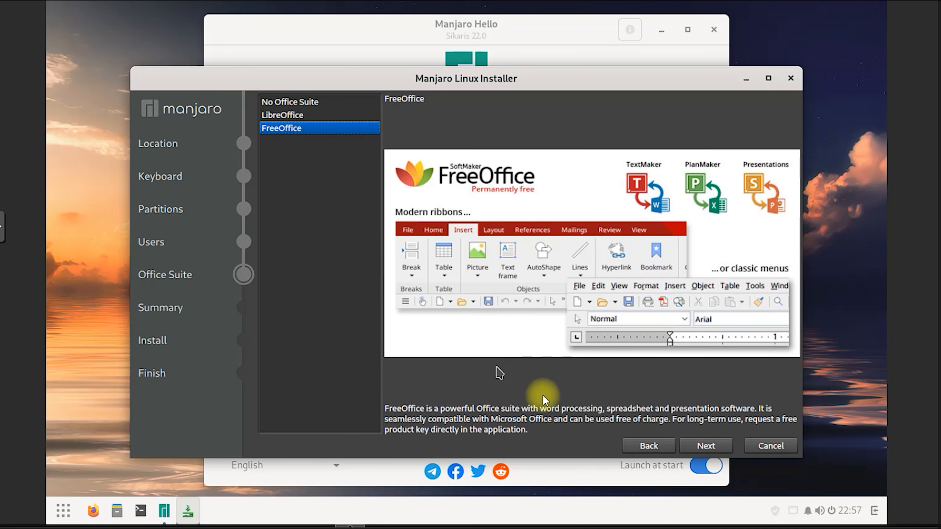
left_click(691, 446)
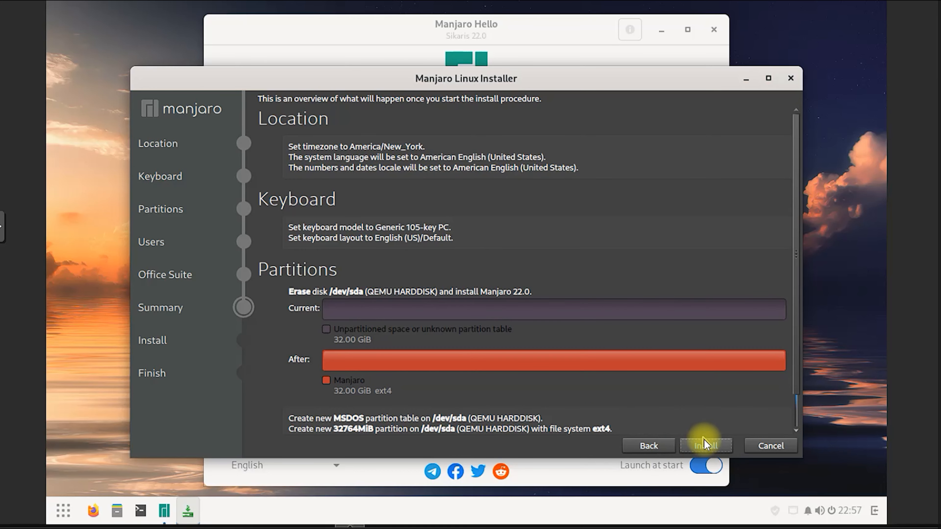
left_click(705, 445)
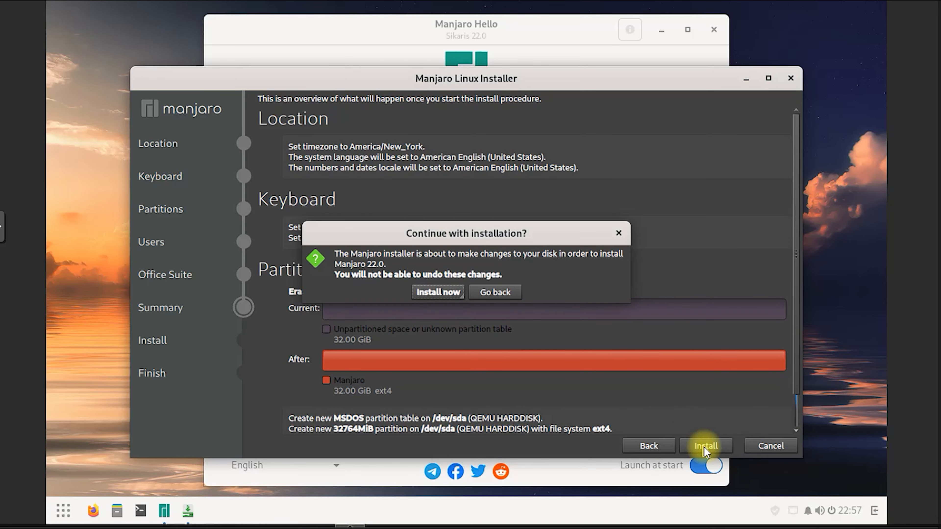
Confirm erasing the disk and installing Manjaro 22.0
left_click(449, 296)
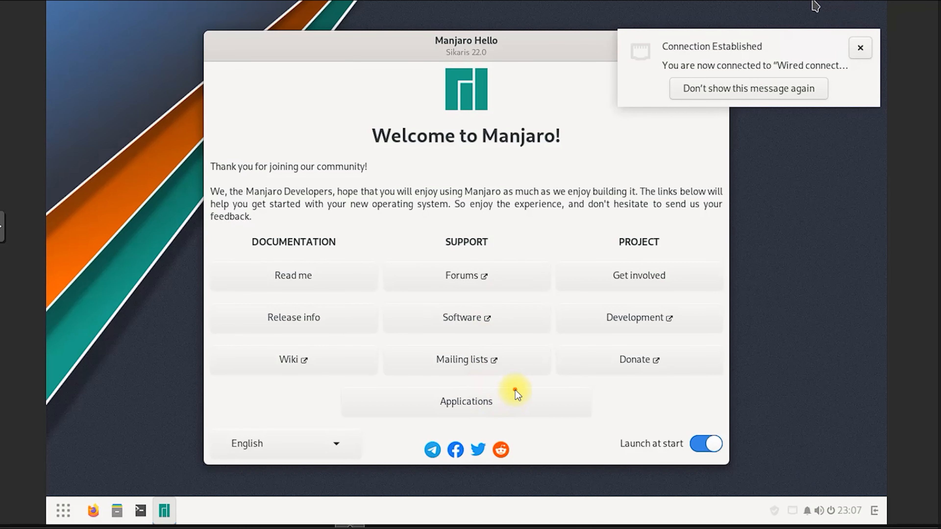
Check Manjaro Hello's Applications categories, close the welcome window, and bring up the Budgie application menu
mouse_move(515, 389)
left_mouse_down()
mouse_move(403, 407)
mouse_move(463, 378)
left_mouse_up()
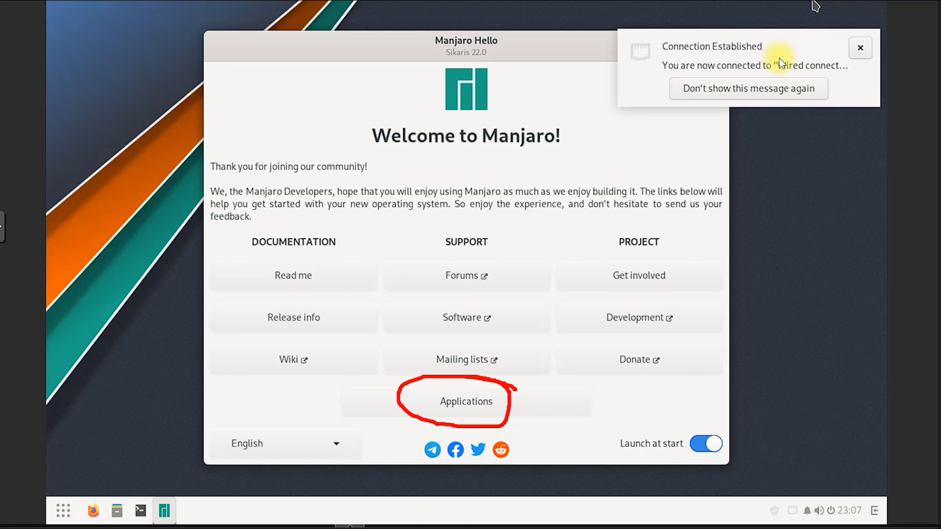
left_click(484, 400)
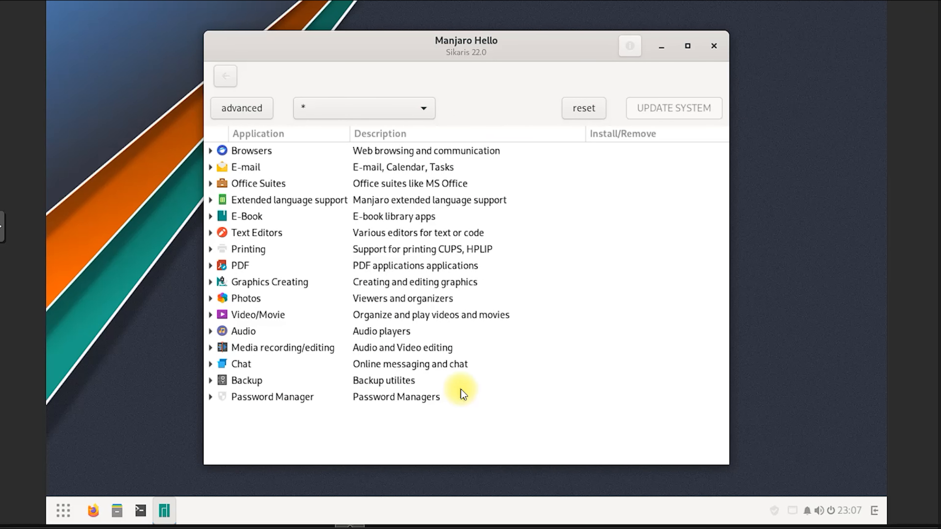
left_click(712, 47)
left_click(66, 509)
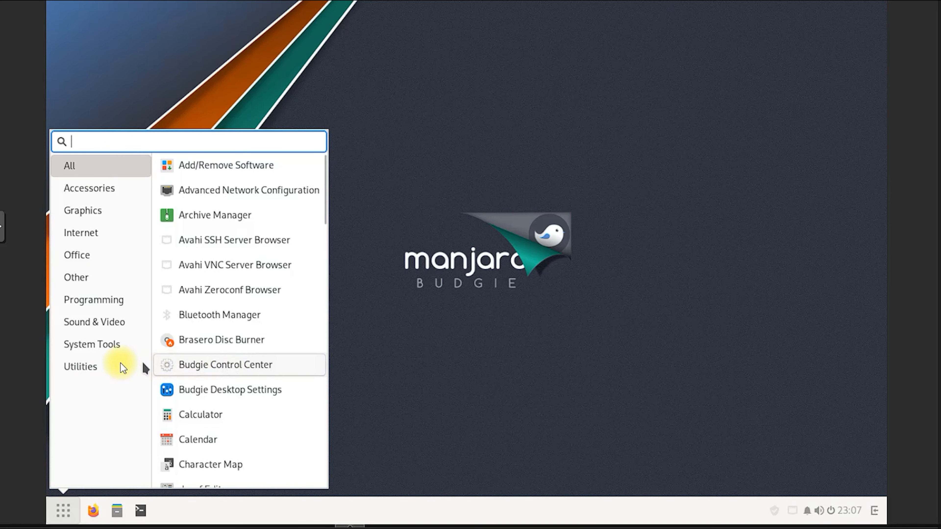
left_click(113, 361)
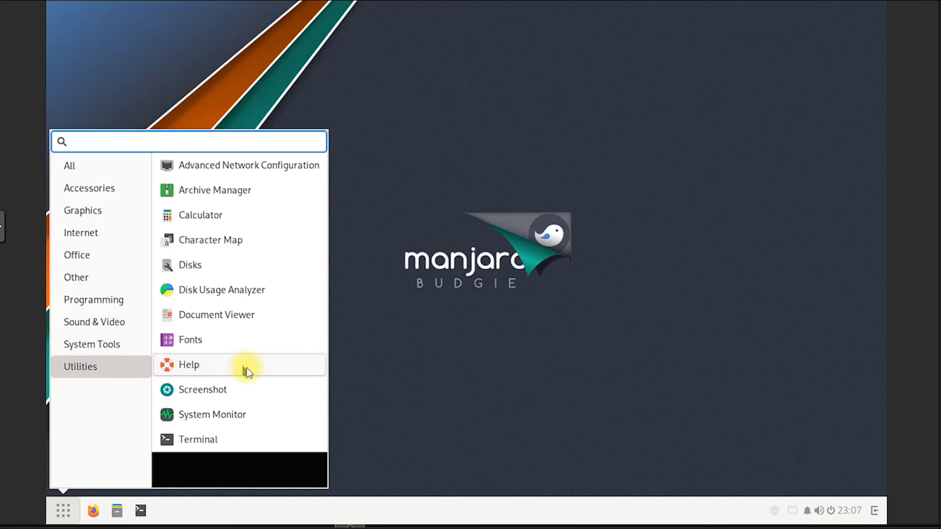
left_click(123, 354)
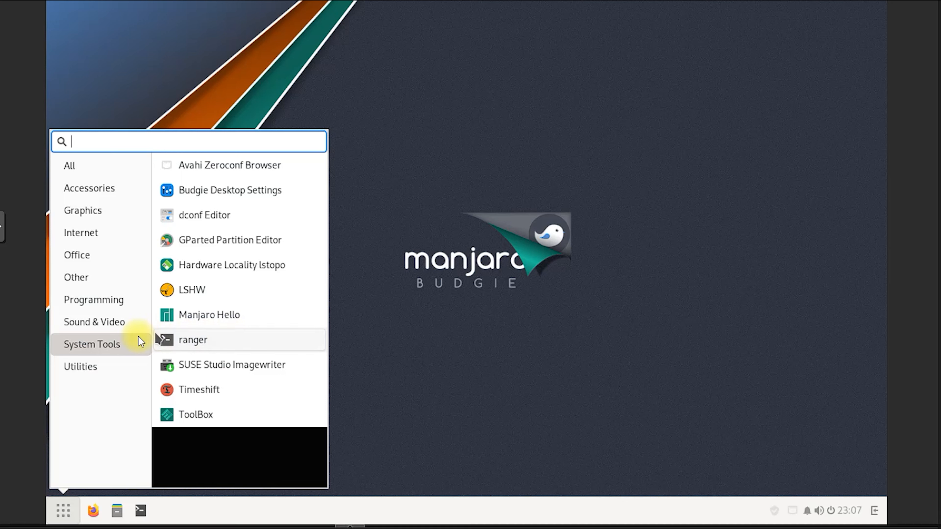
left_click(125, 330)
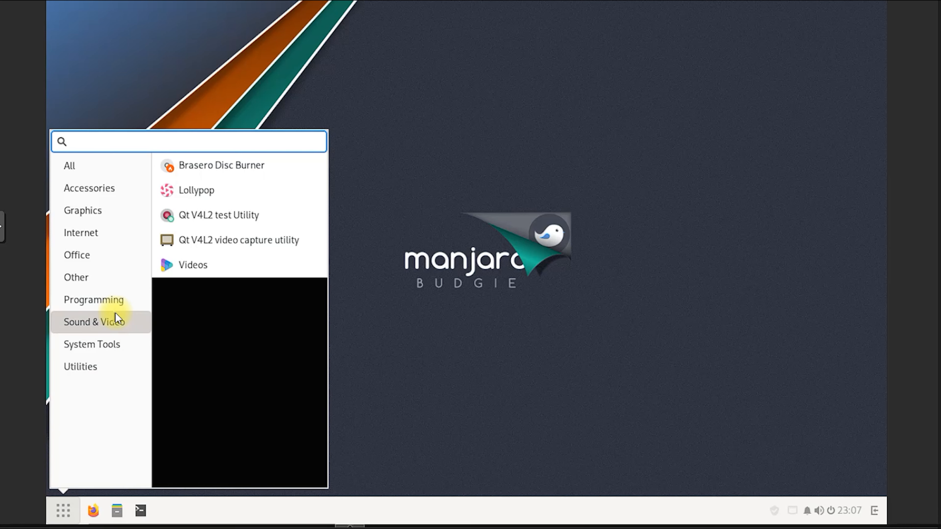
left_click(117, 301)
left_click(99, 239)
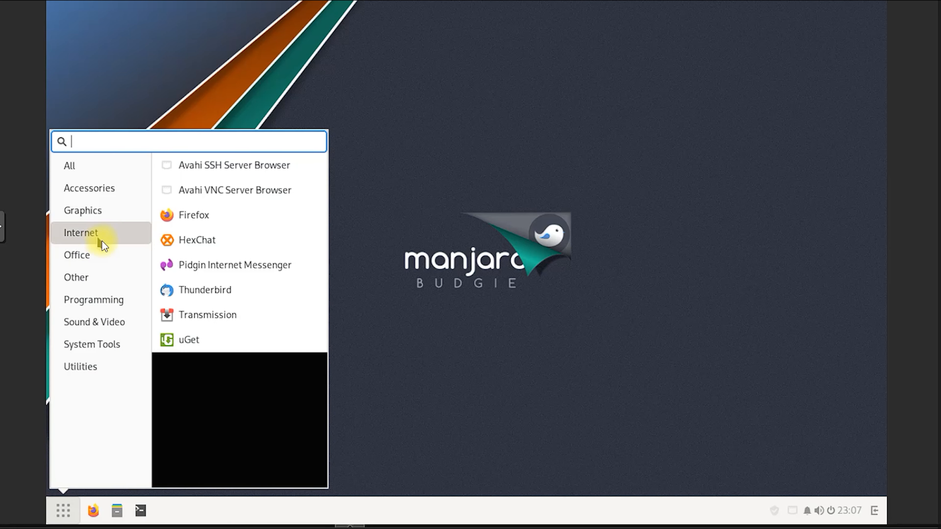
left_click(107, 213)
left_click(111, 169)
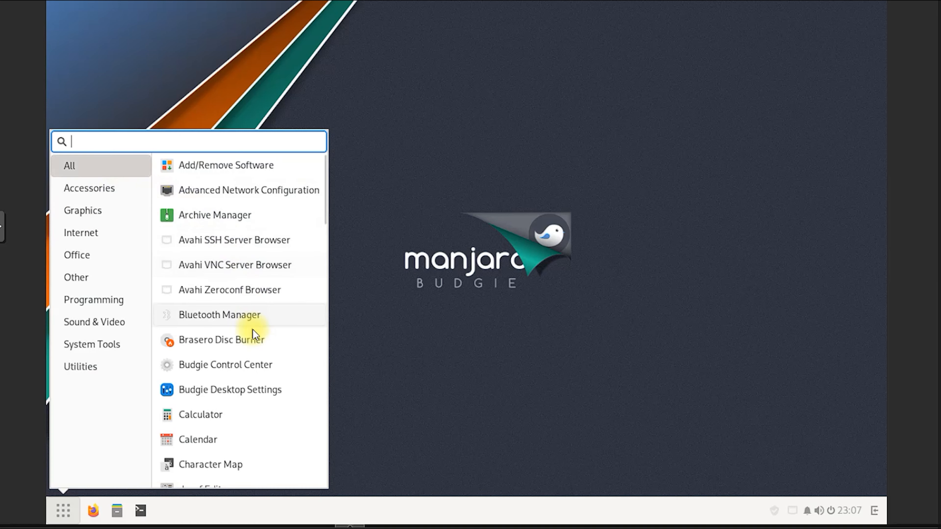
scroll(270, 408, "down", 5)
scroll(271, 414, "down", 5)
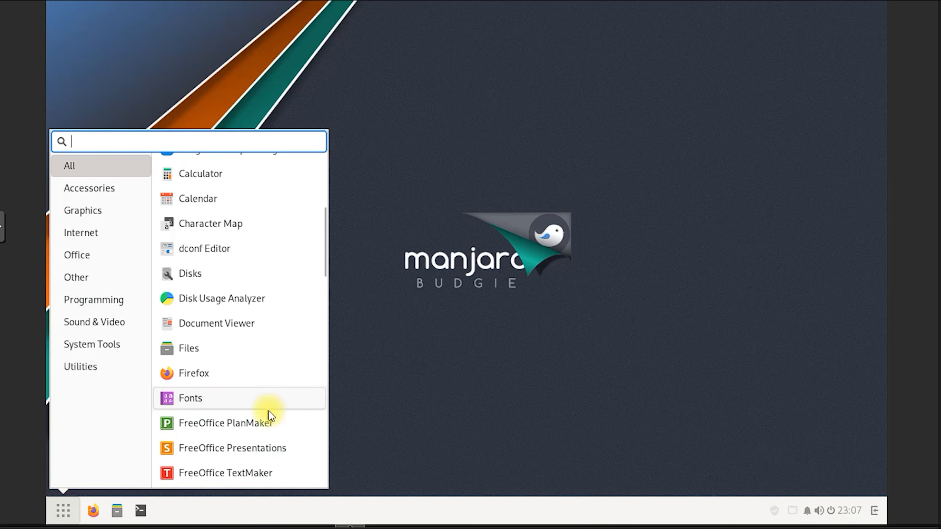
scroll(272, 415, "down", 5)
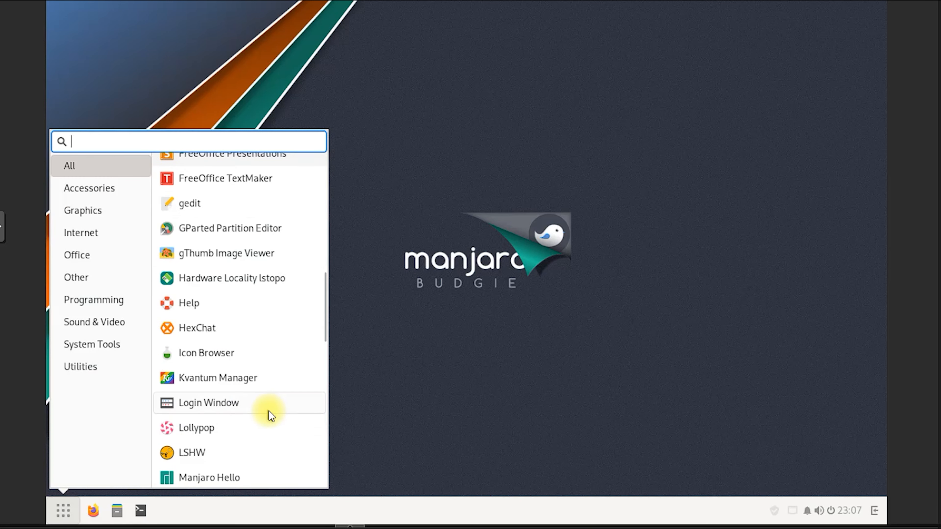
scroll(271, 415, "down", 4)
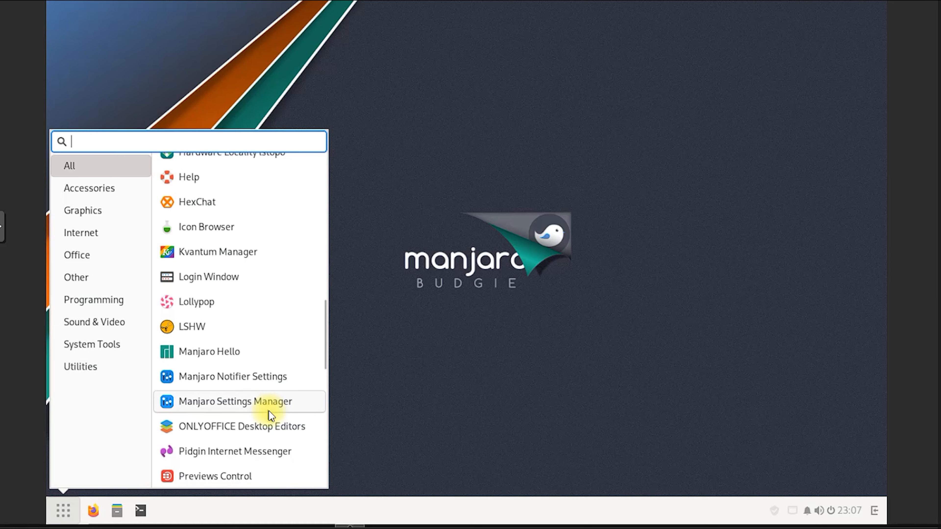
scroll(272, 415, "down", 3)
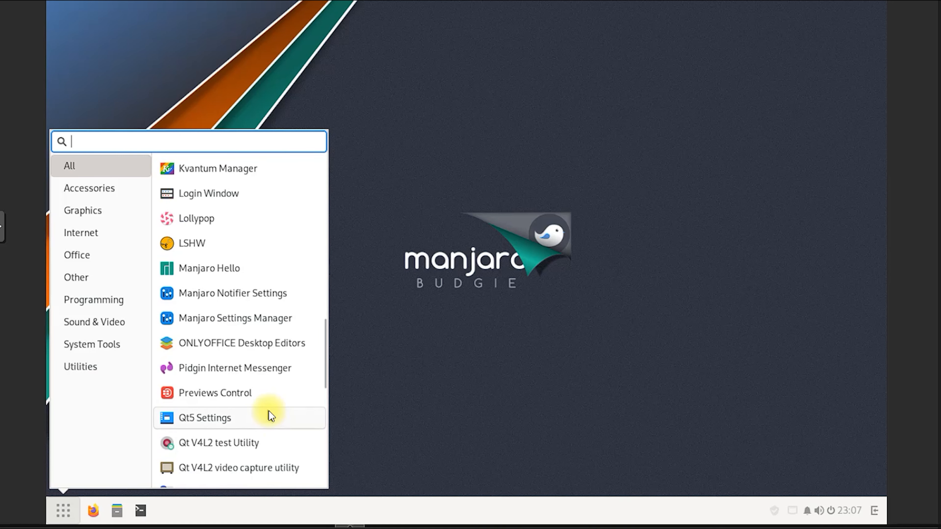
scroll(270, 414, "down", 5)
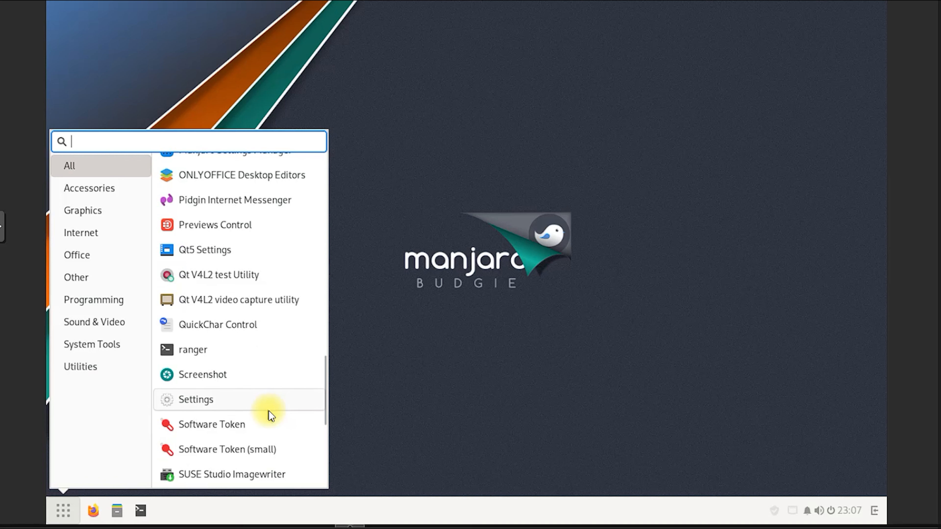
Launch Settings from the menu and step through the Bluetooth, Appearance, Notifications and Search pages
left_click(236, 404)
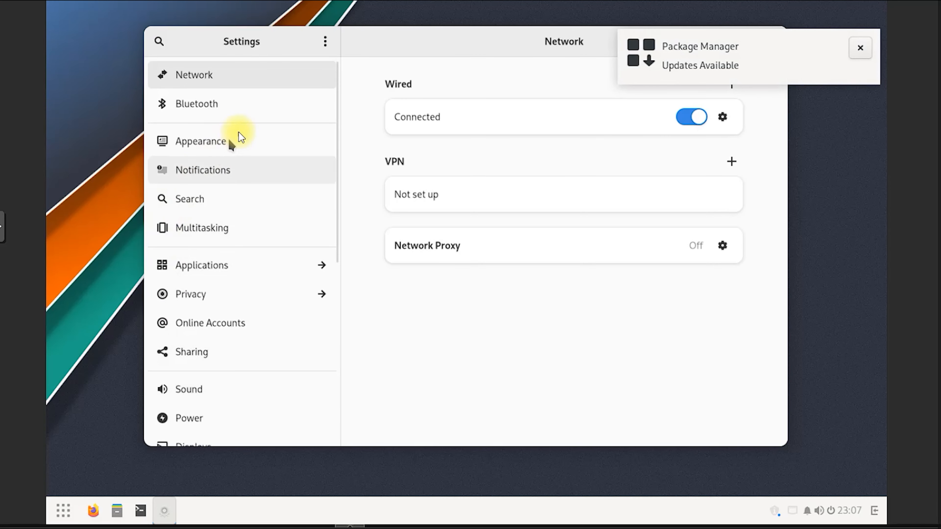
left_click(254, 111)
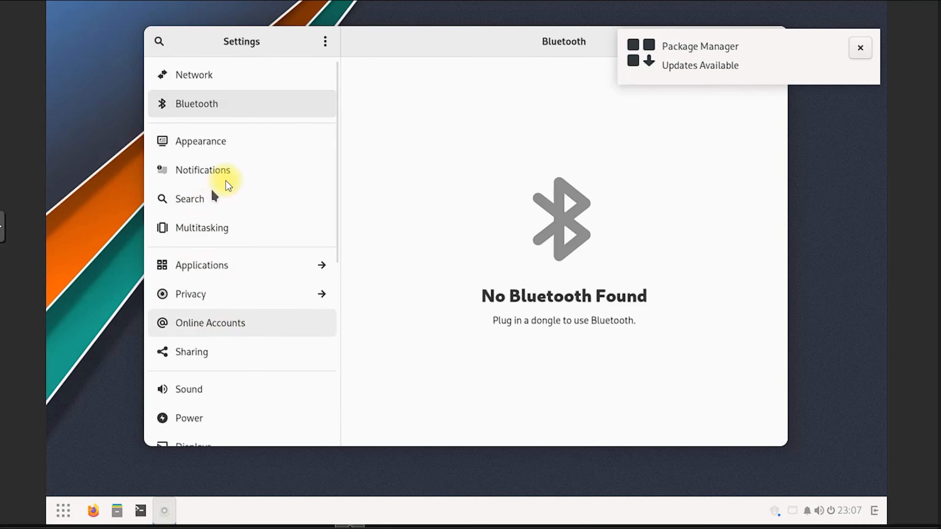
left_click(256, 143)
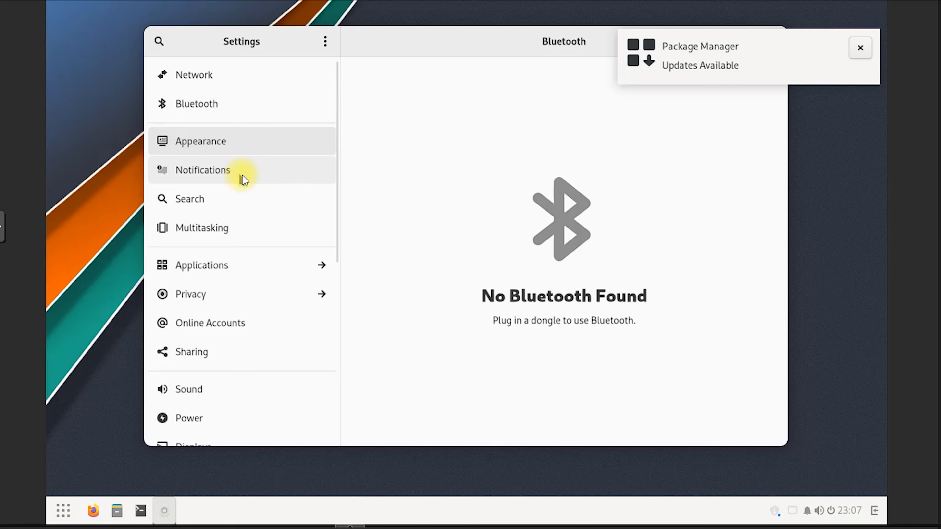
left_click(243, 175)
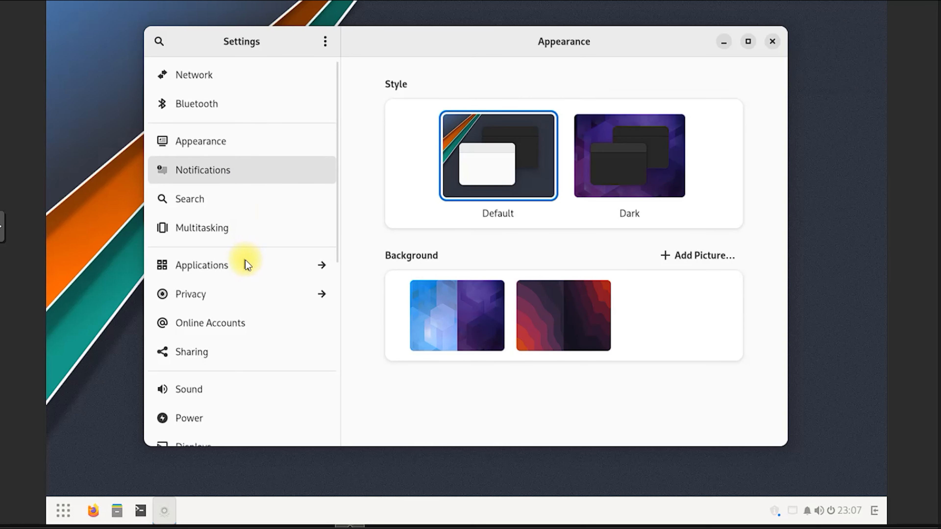
left_click(233, 204)
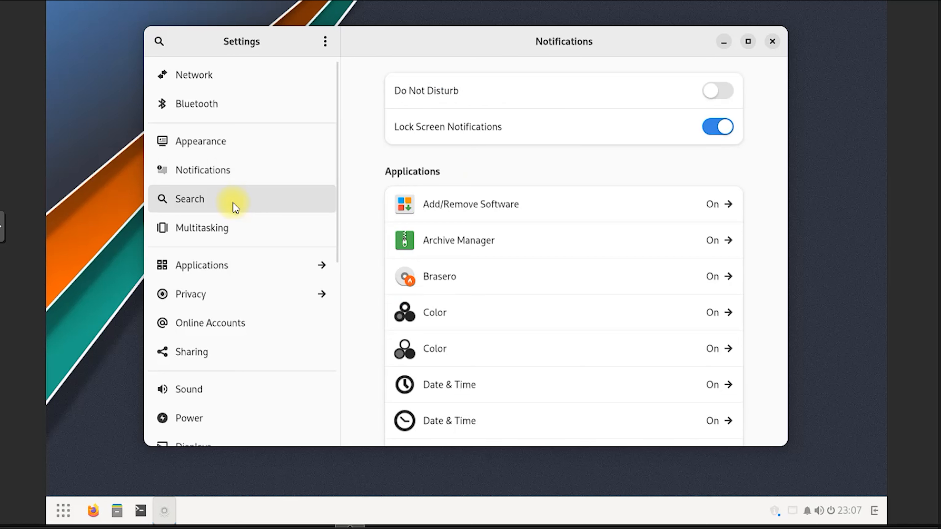